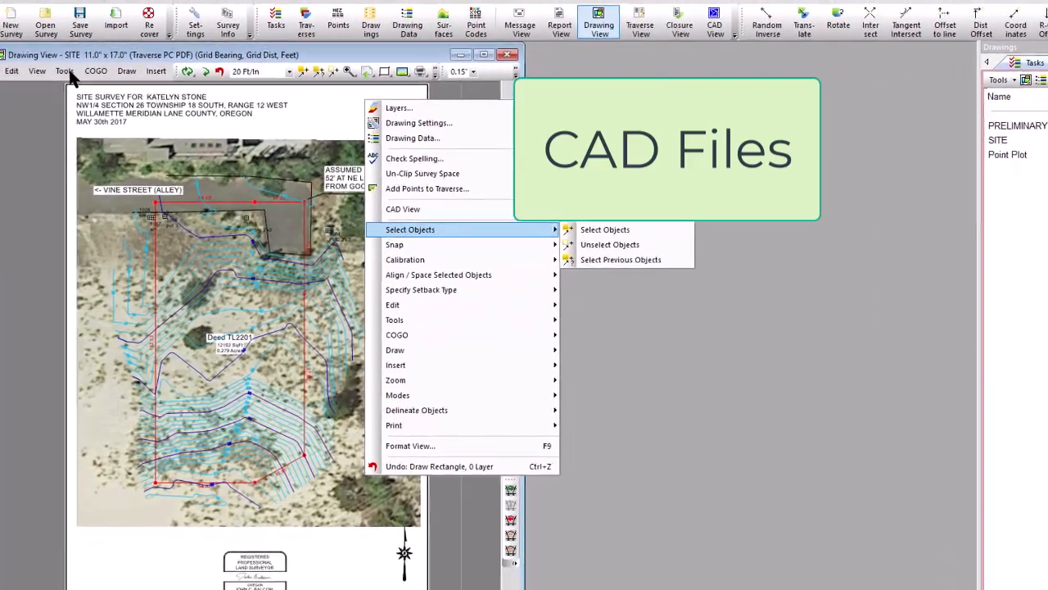
# - Start exporting the SITE drawing without saving the survey first, and move the export window clear of the title block
pyautogui.click(82, 73)
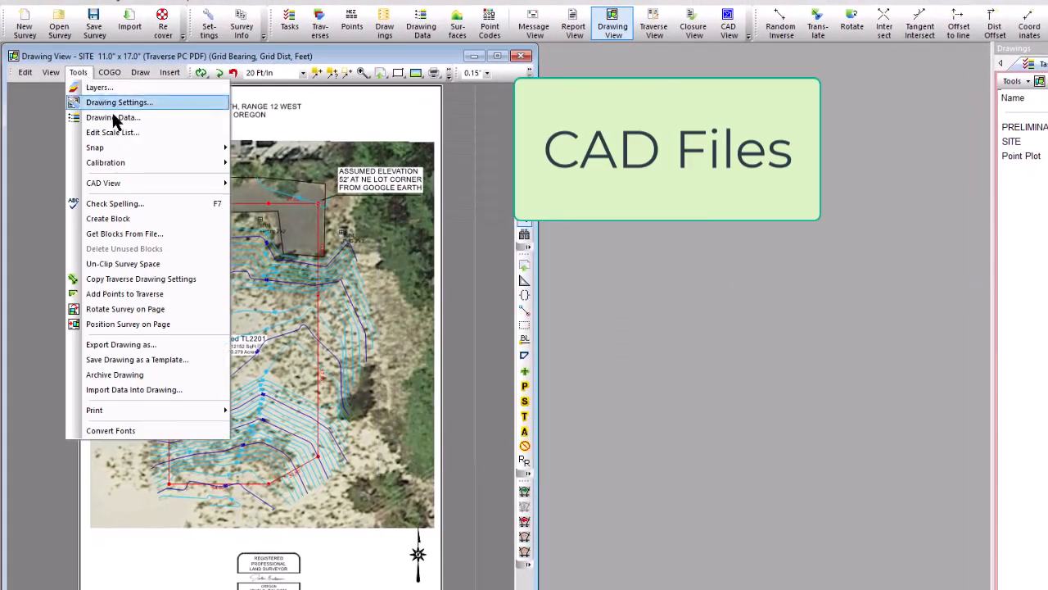
pyautogui.click(144, 345)
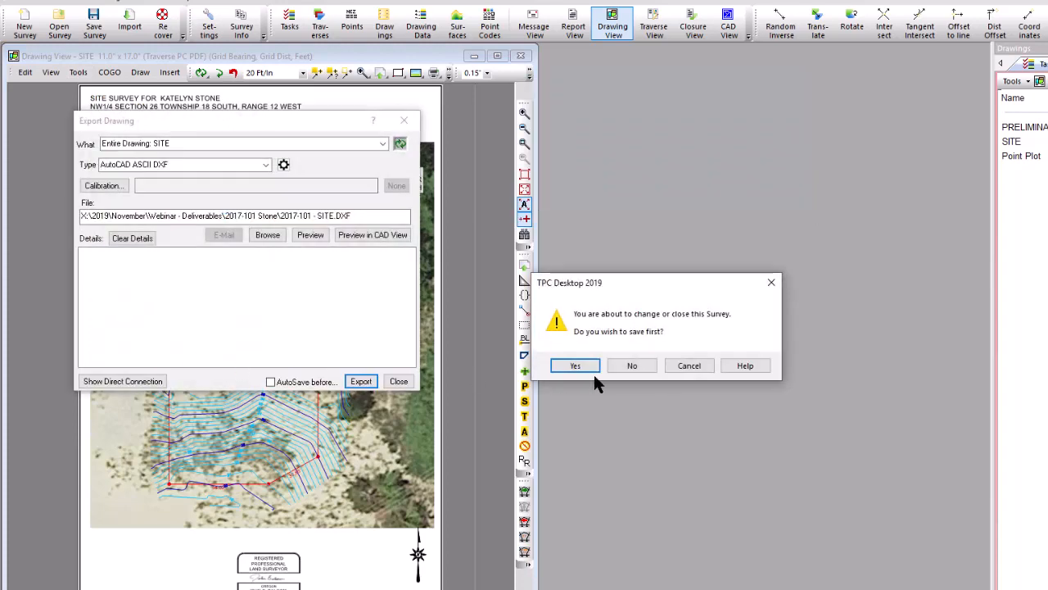
pyautogui.click(619, 363)
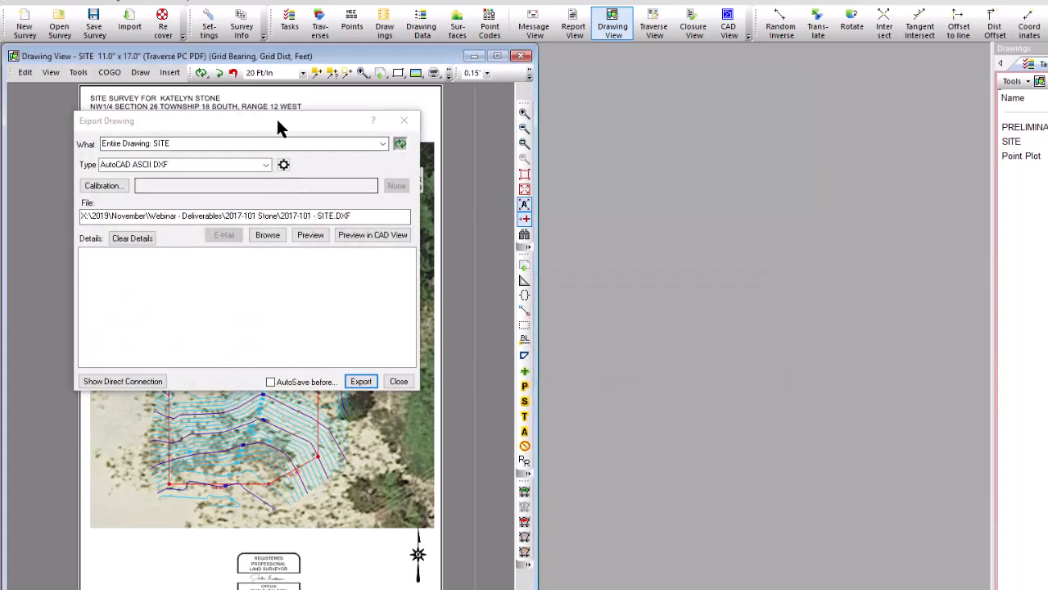
pyautogui.moveTo(279, 127); pyautogui.dragTo(563, 199)
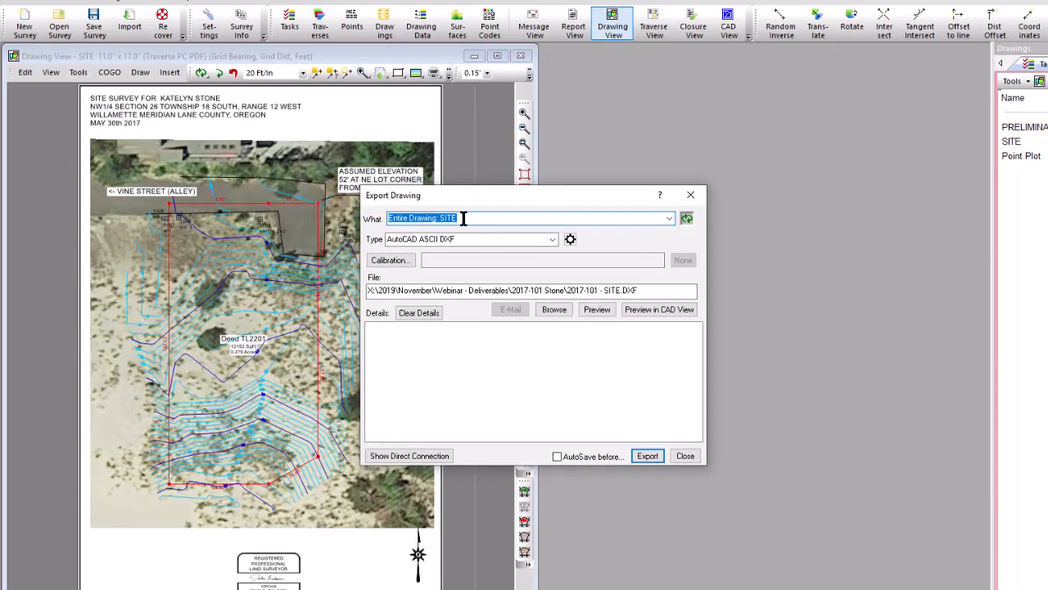
# - Choose Entire Drawing: SITE as the content to export and AutoCAD DWG as the file type
pyautogui.click(669, 219)
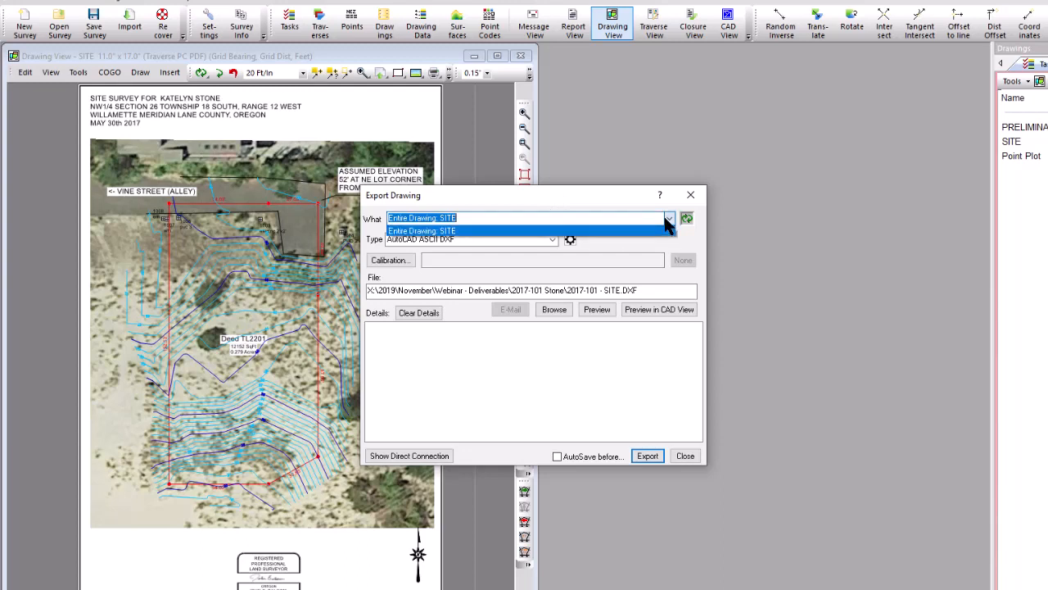
pyautogui.click(668, 221)
pyautogui.click(552, 239)
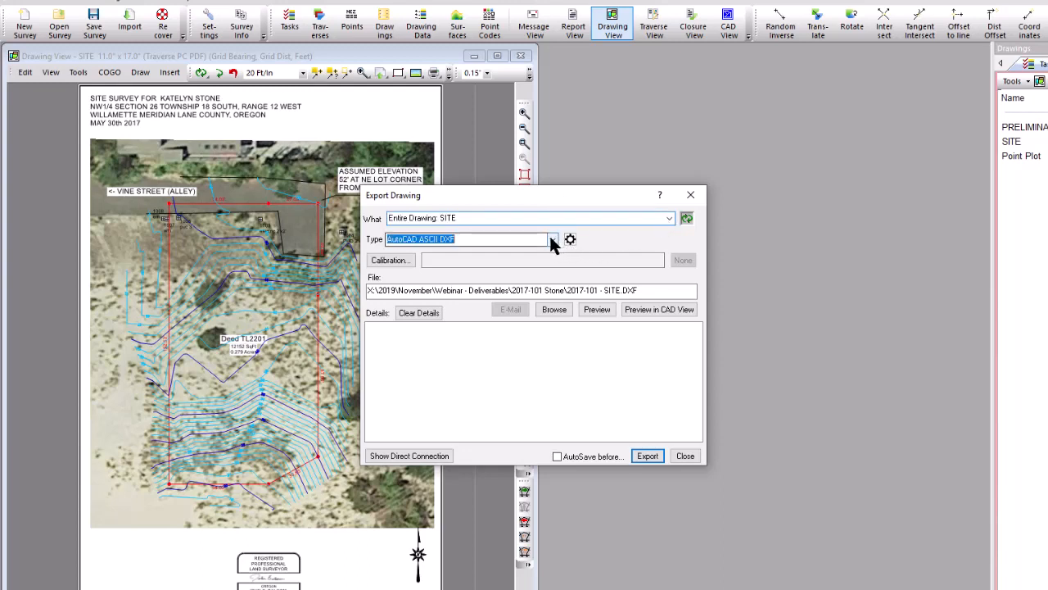
pyautogui.click(552, 240)
pyautogui.click(412, 271)
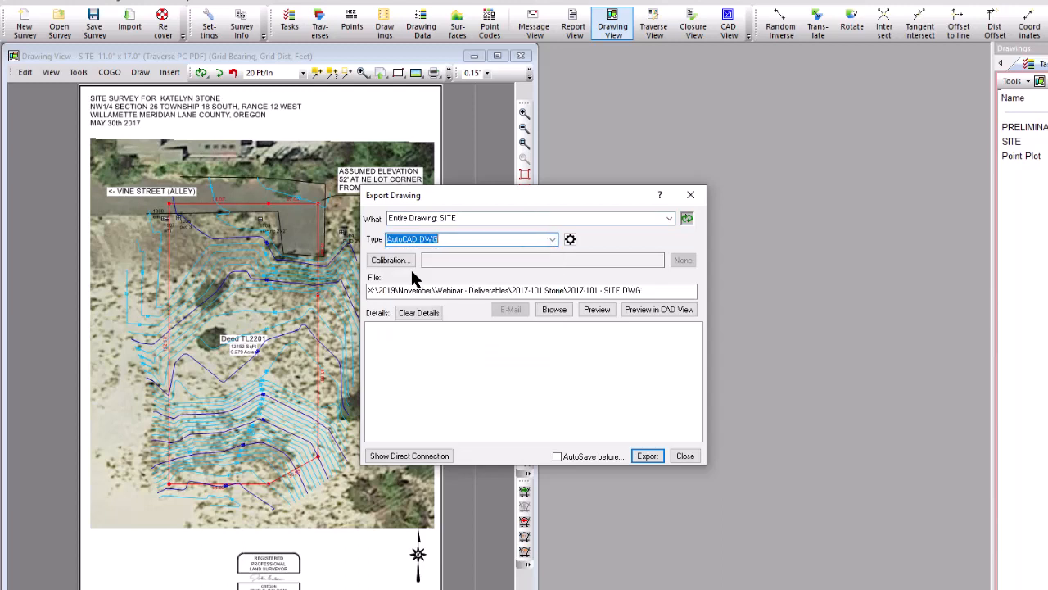
# - Configure the DWG export for version 2004/2005/2006 with Use Traverse Layers turned off
pyautogui.click(570, 239)
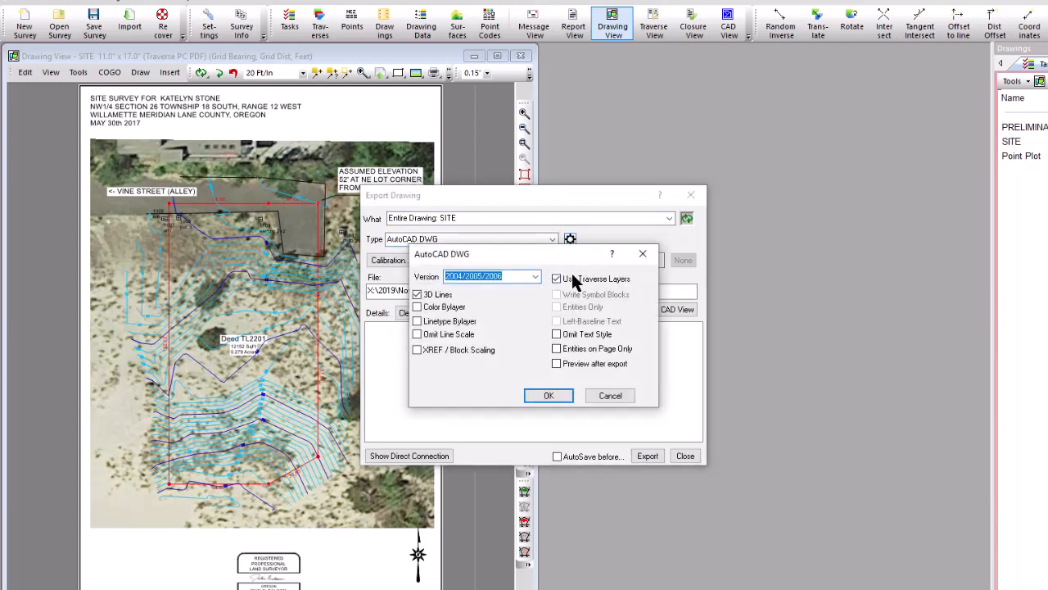
pyautogui.click(573, 278)
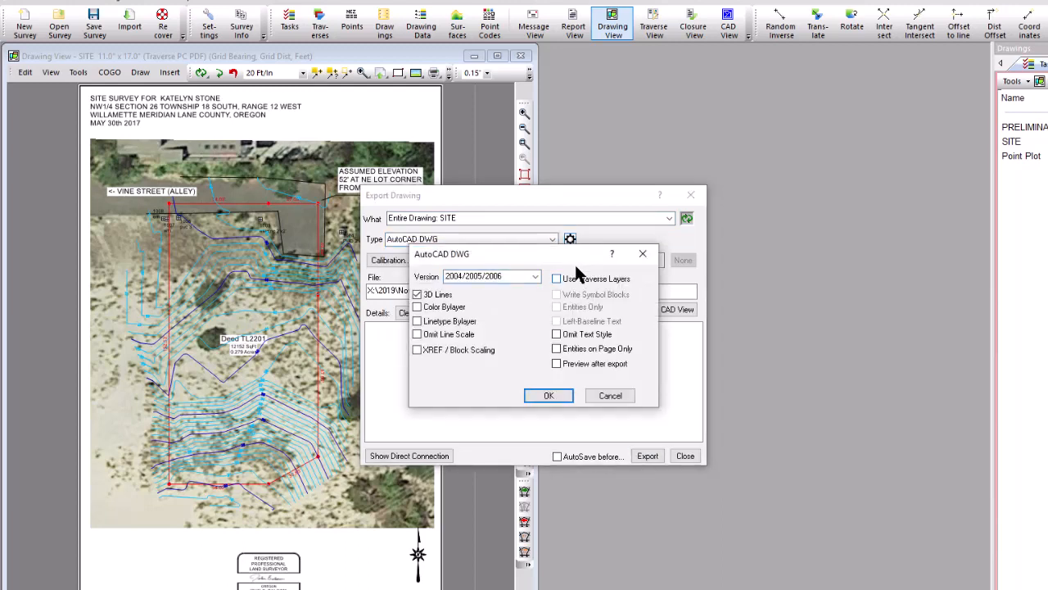
pyautogui.click(535, 276)
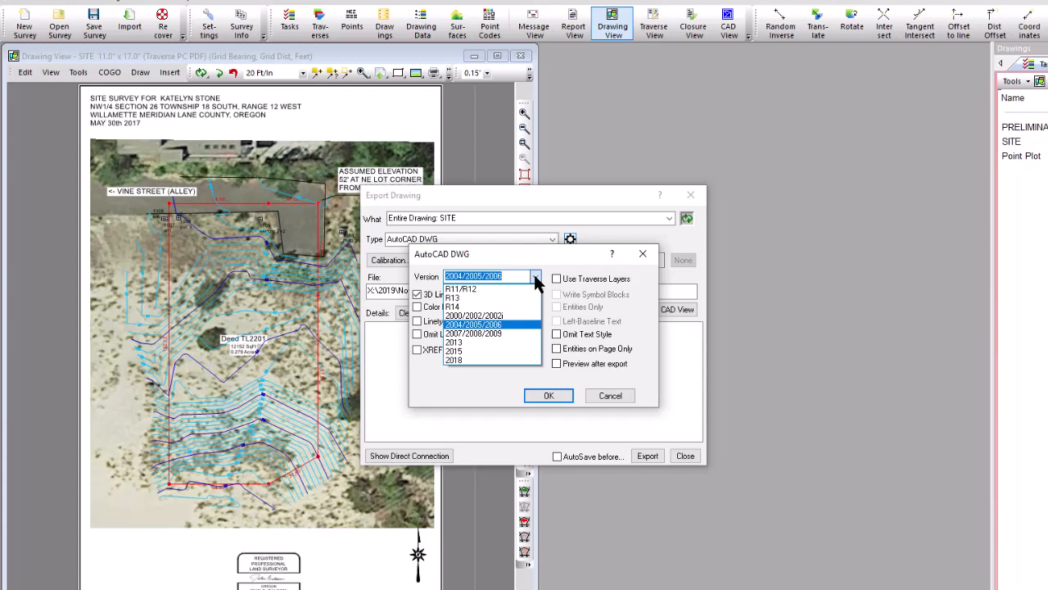
pyautogui.click(455, 392)
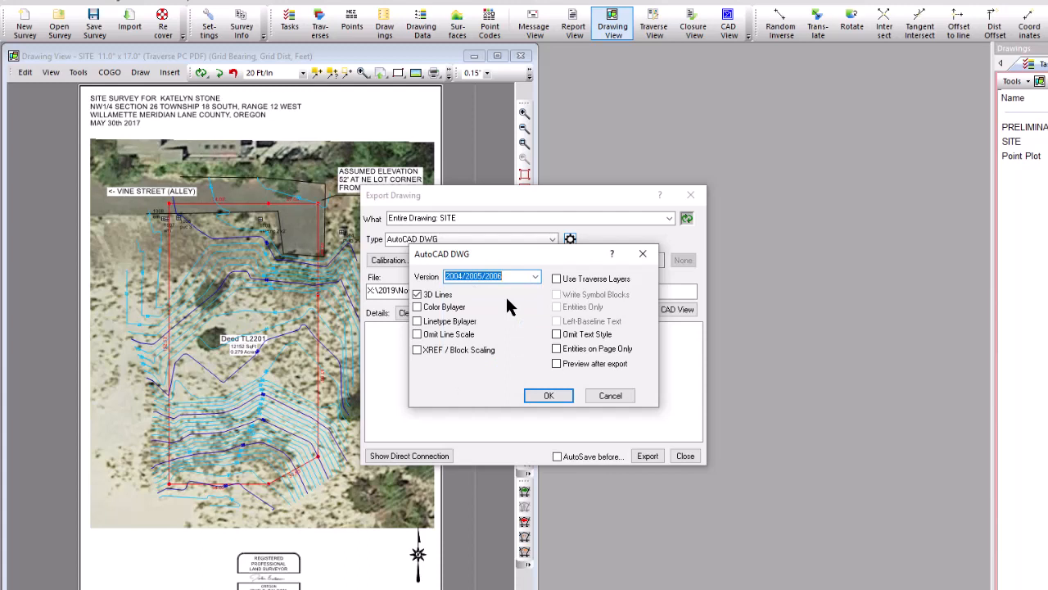
pyautogui.click(544, 394)
# - Name the export file SITE.DWG in the Deliverables 11-20-19 folder and export the drawing
pyautogui.click(554, 310)
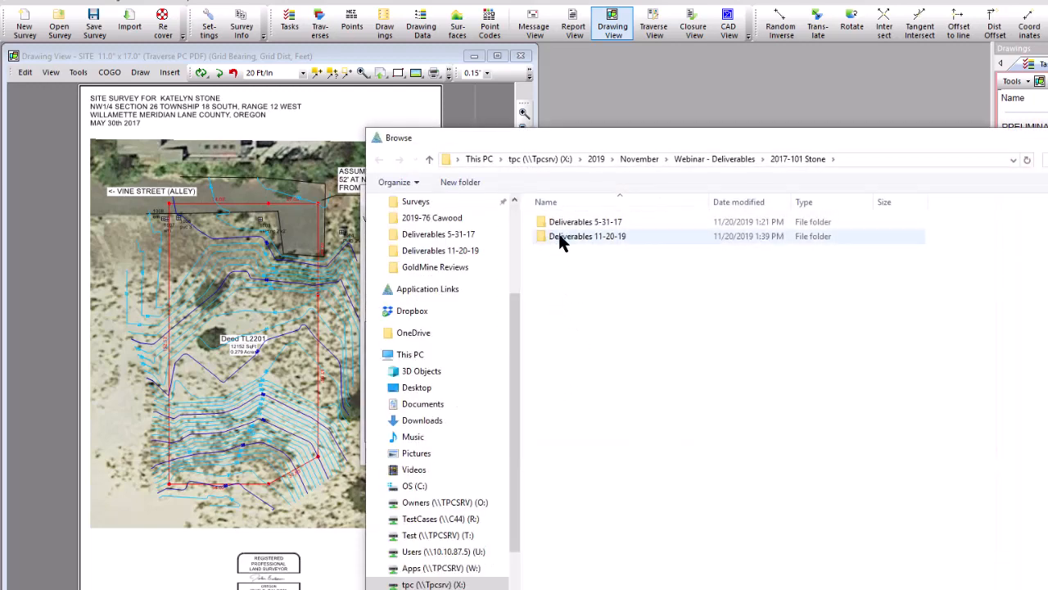
pyautogui.doubleClick(561, 236)
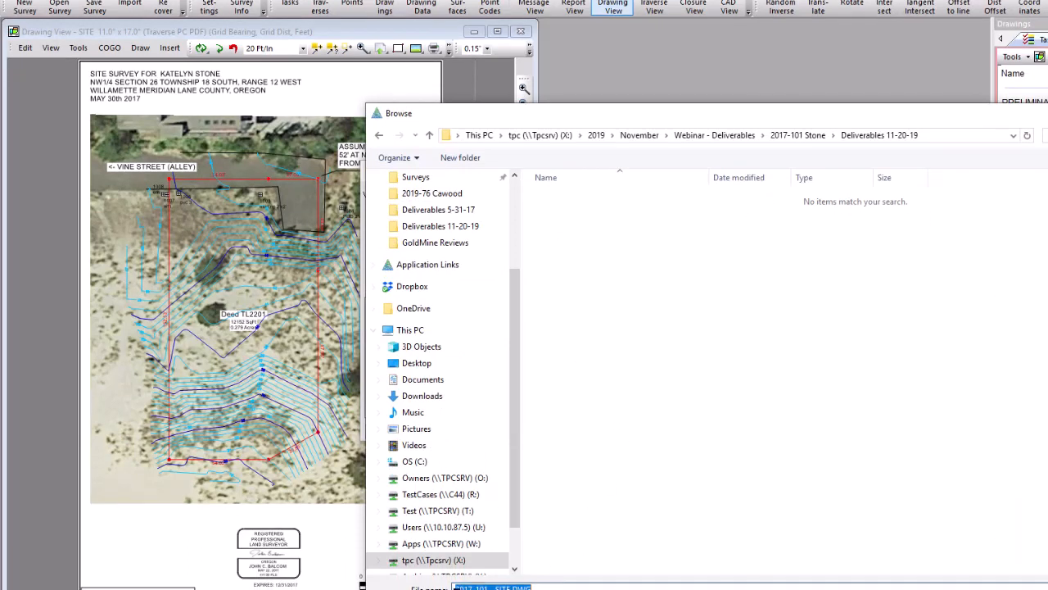
pyautogui.press('Home')
pyautogui.hotkey('shift', 'Right')
pyautogui.hotkey('shift', 'Right')
pyautogui.hotkey('shift', 'Right')
pyautogui.hotkey('shift', 'Right')
pyautogui.hotkey('shift', 'Right')
pyautogui.hotkey('shift', 'Right')
pyautogui.hotkey('shift', 'Right')
pyautogui.hotkey('shift', 'Right')
pyautogui.hotkey('shift', 'Right')
pyautogui.hotkey('shift', 'Right')
pyautogui.hotkey('shift', 'Right')
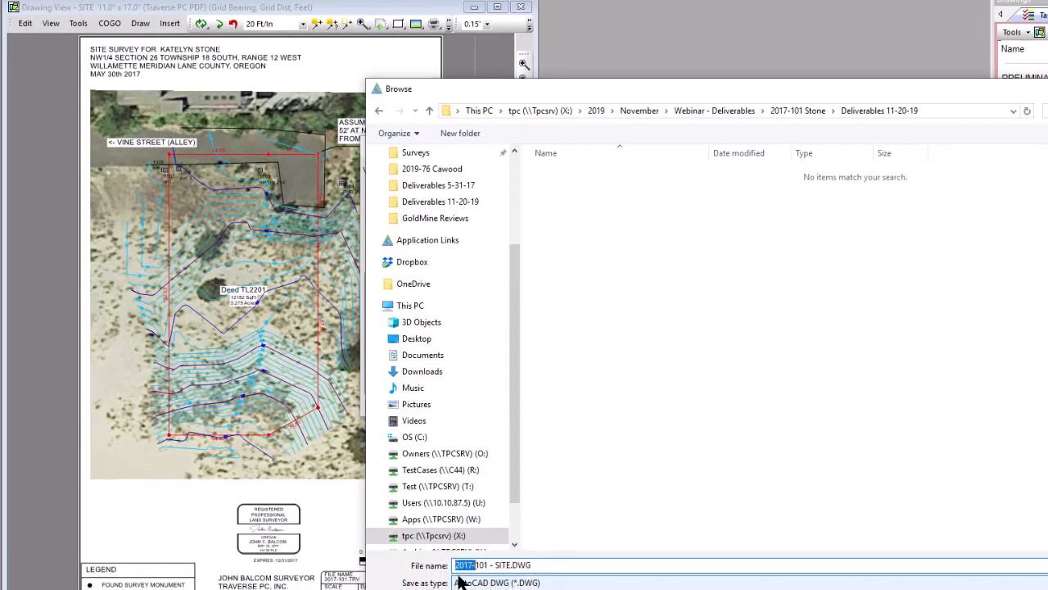
pyautogui.press('Delete')
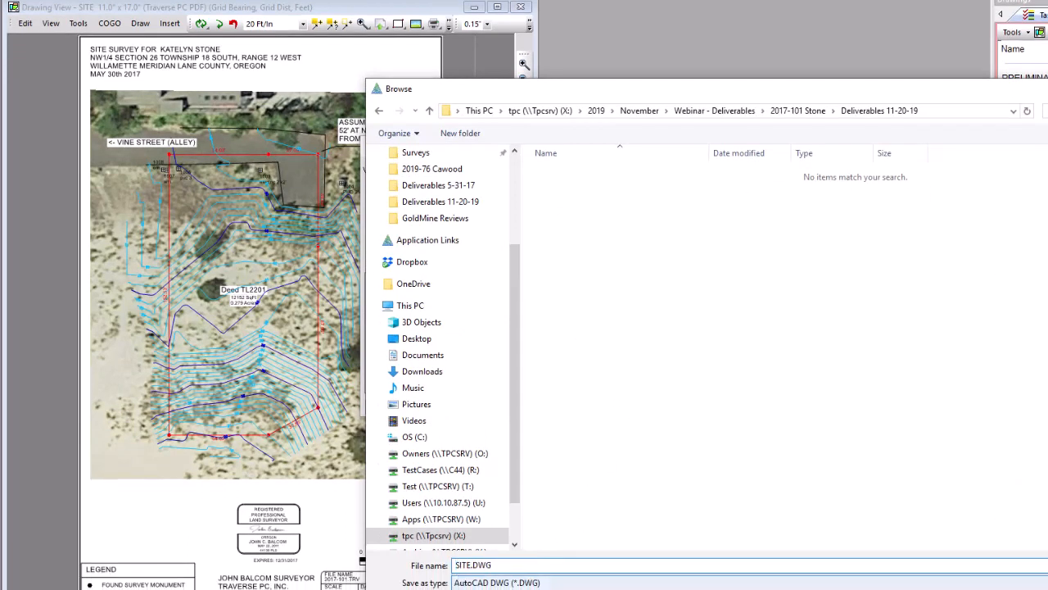
pyautogui.press('Return')
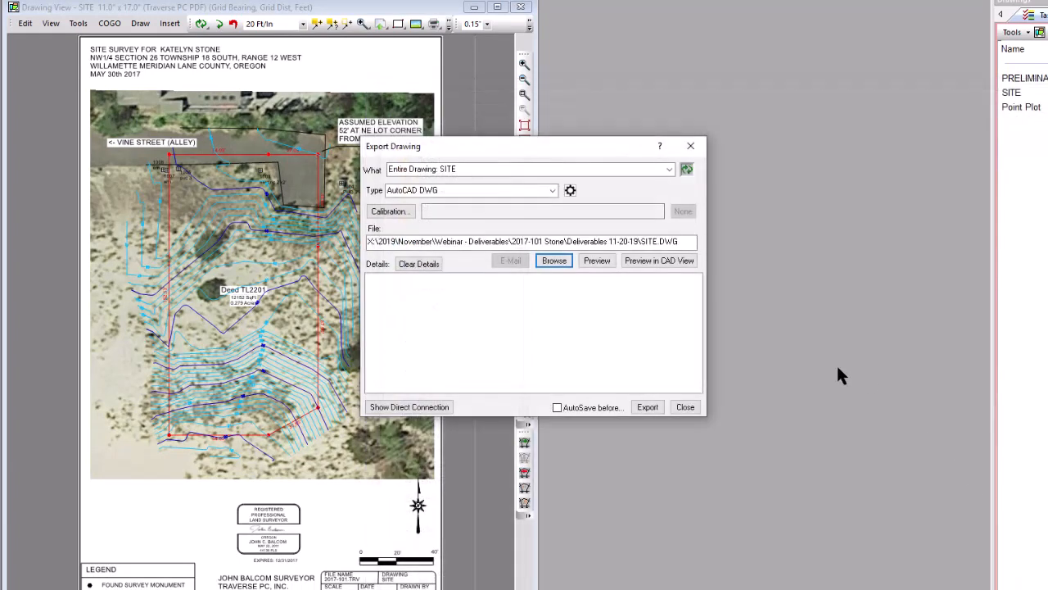
pyautogui.click(646, 410)
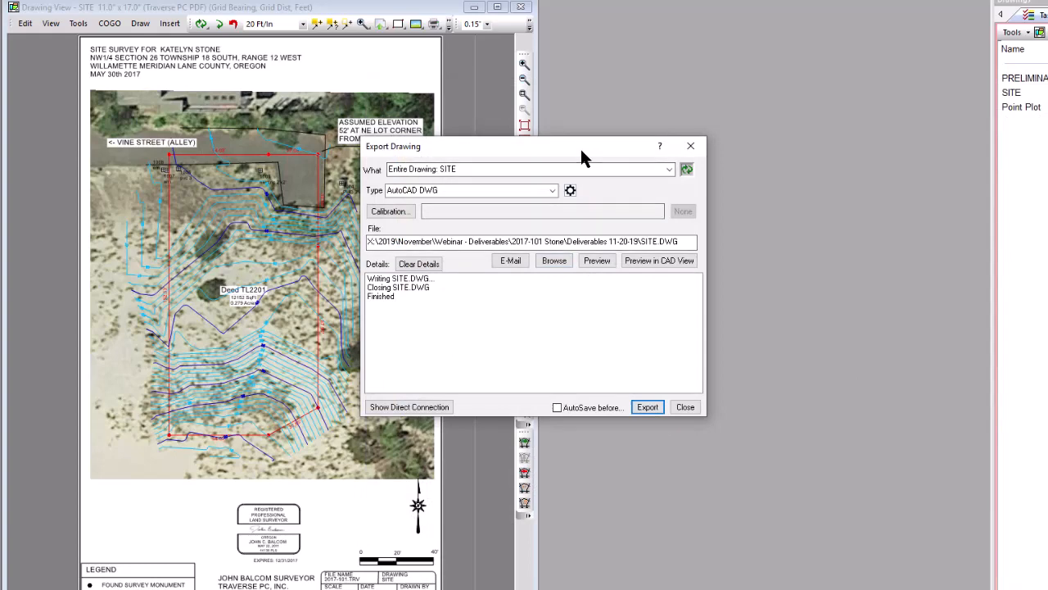
# - Move the export window aside and open SITE.DWG from the Deliverables 11-20-19 folder in the CAD View
pyautogui.moveTo(577, 151)
pyautogui.mouseDown()
pyautogui.moveTo(450, 155)
pyautogui.moveTo(358, 190)
pyautogui.mouseUp()
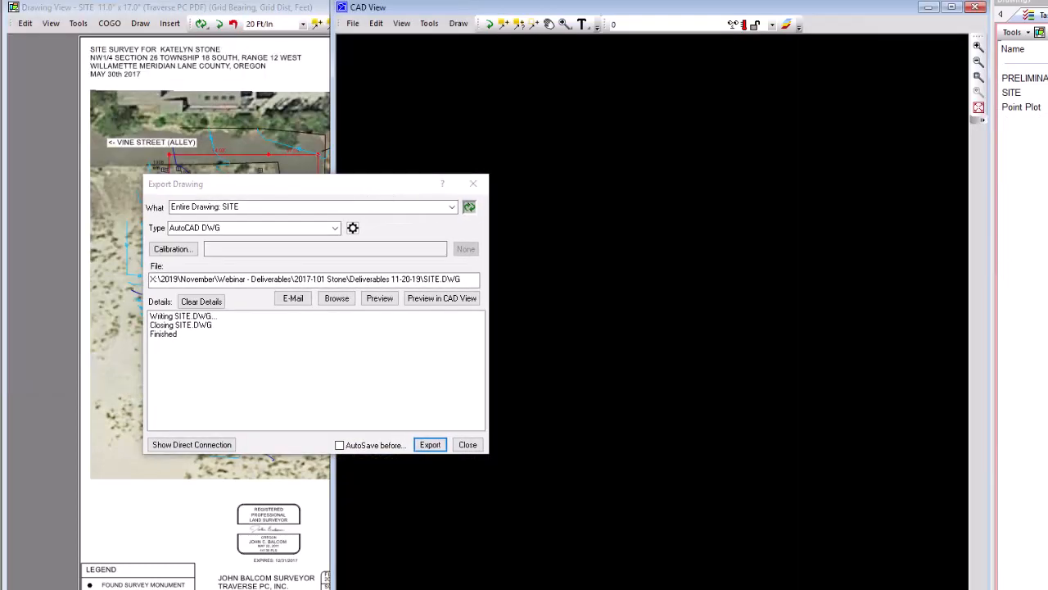
pyautogui.moveTo(395, 176); pyautogui.dragTo(232, 185)
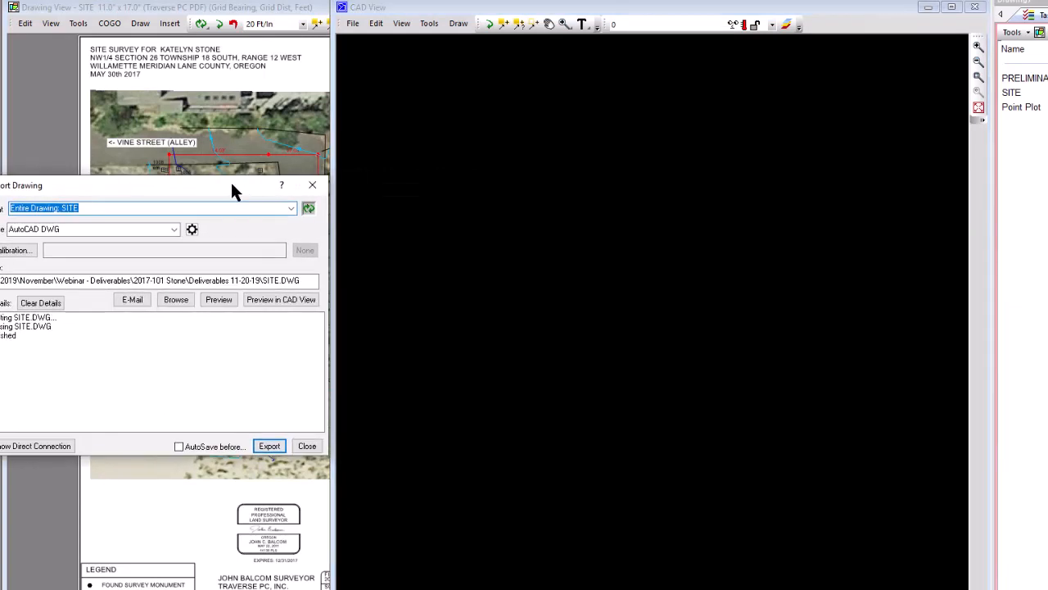
pyautogui.click(352, 22)
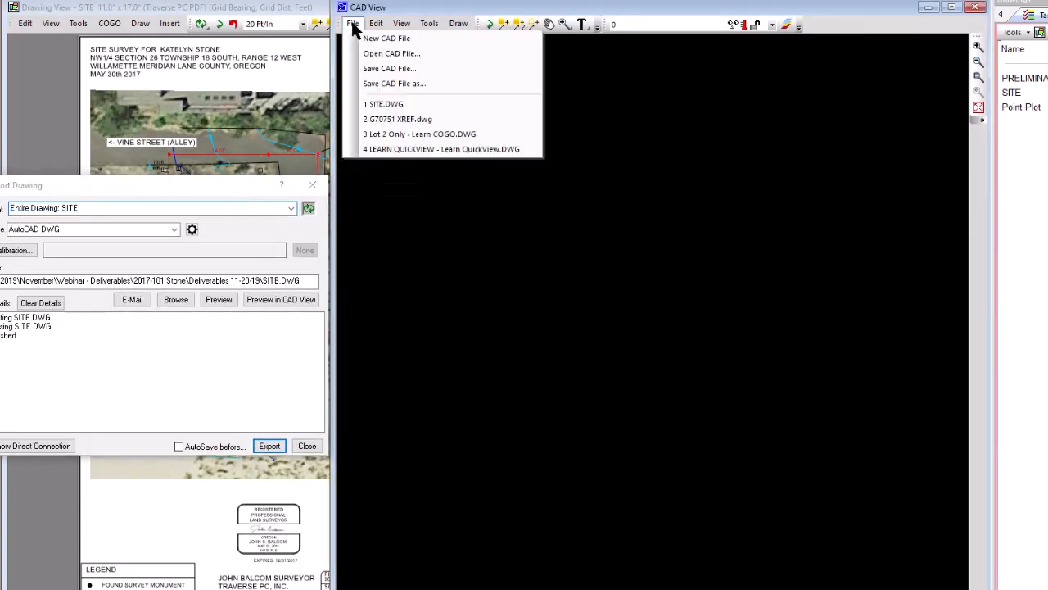
pyautogui.click(379, 54)
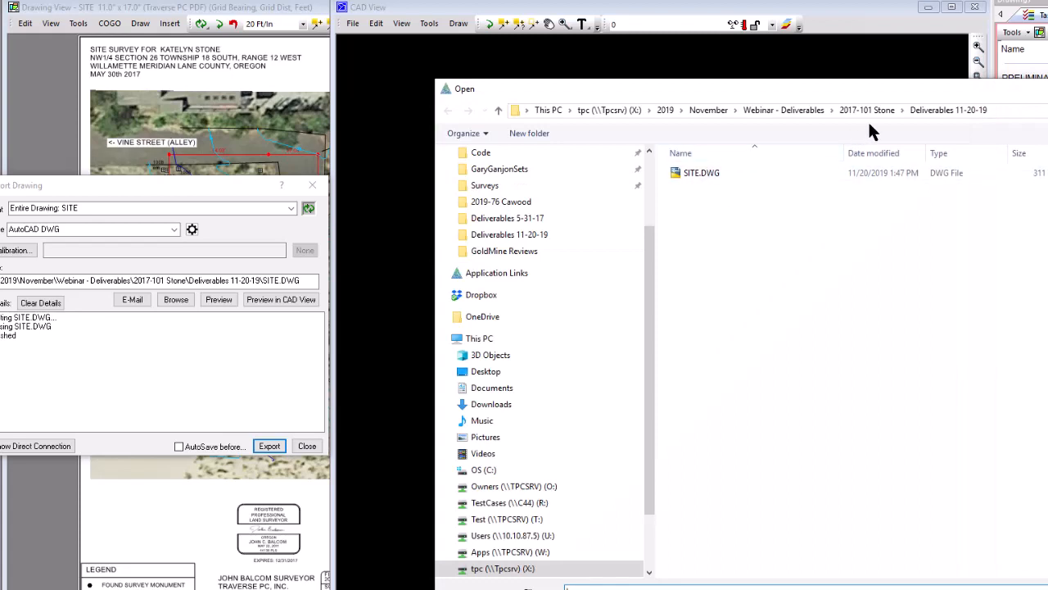
pyautogui.doubleClick(708, 169)
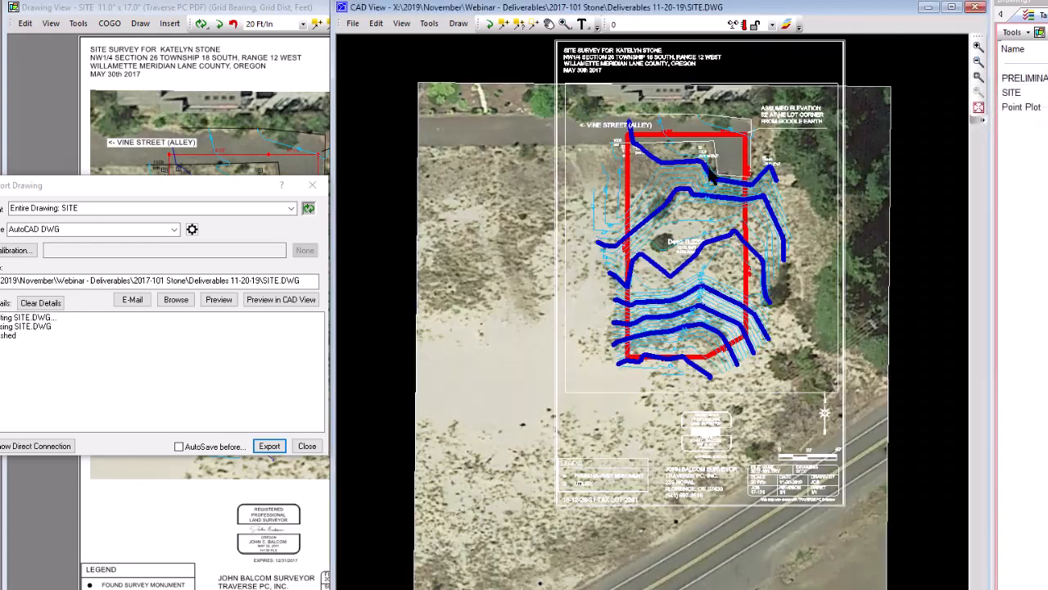
# - Turn off the display of line weights in the CAD View
pyautogui.click(399, 24)
pyautogui.click(431, 68)
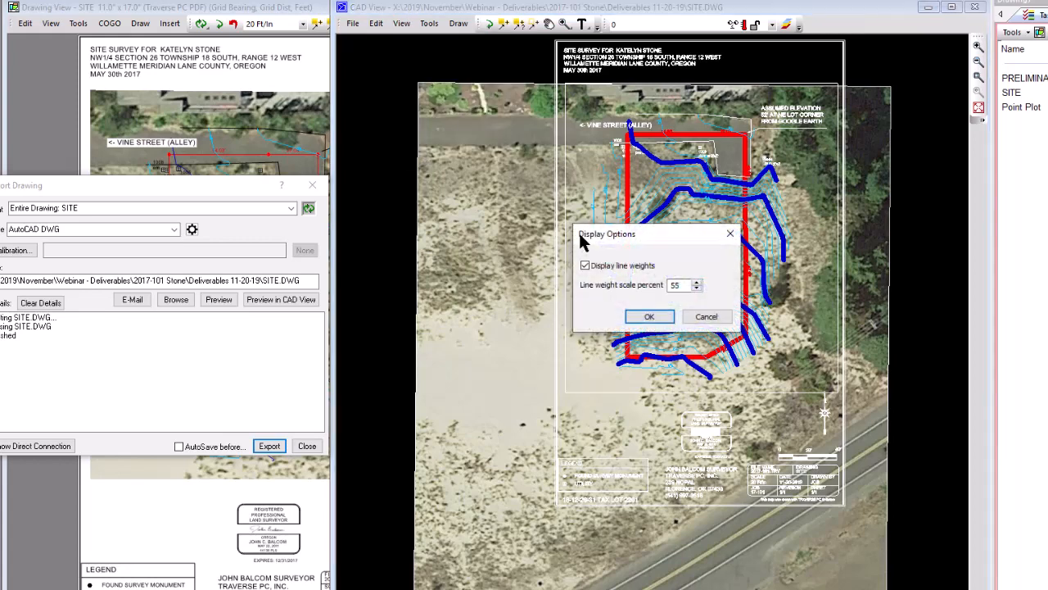
pyautogui.click(620, 265)
pyautogui.click(647, 316)
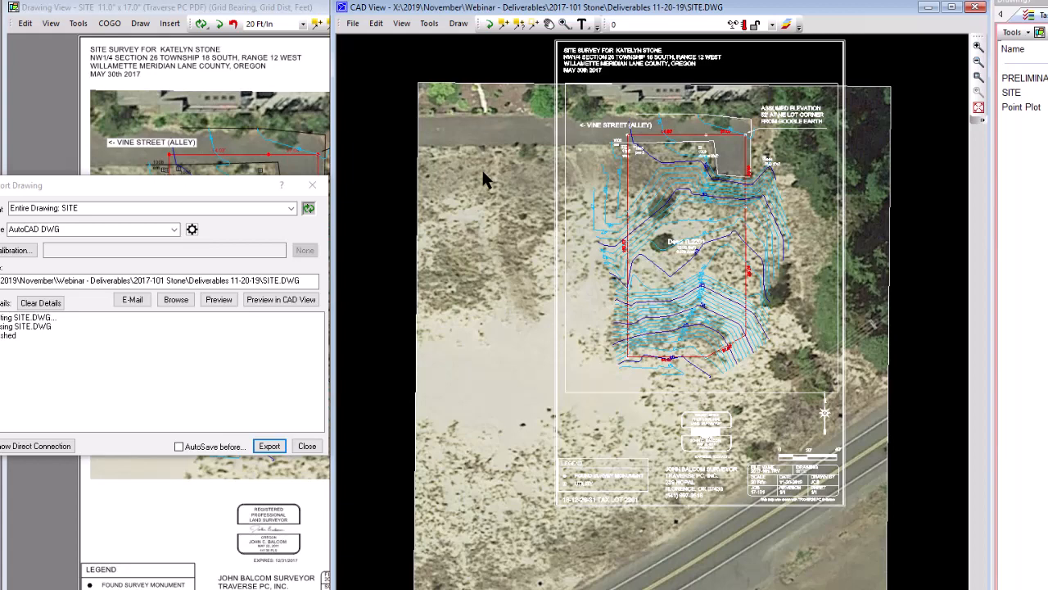
# - Review the layer list of the exported drawing and close the CAD View
pyautogui.click(786, 25)
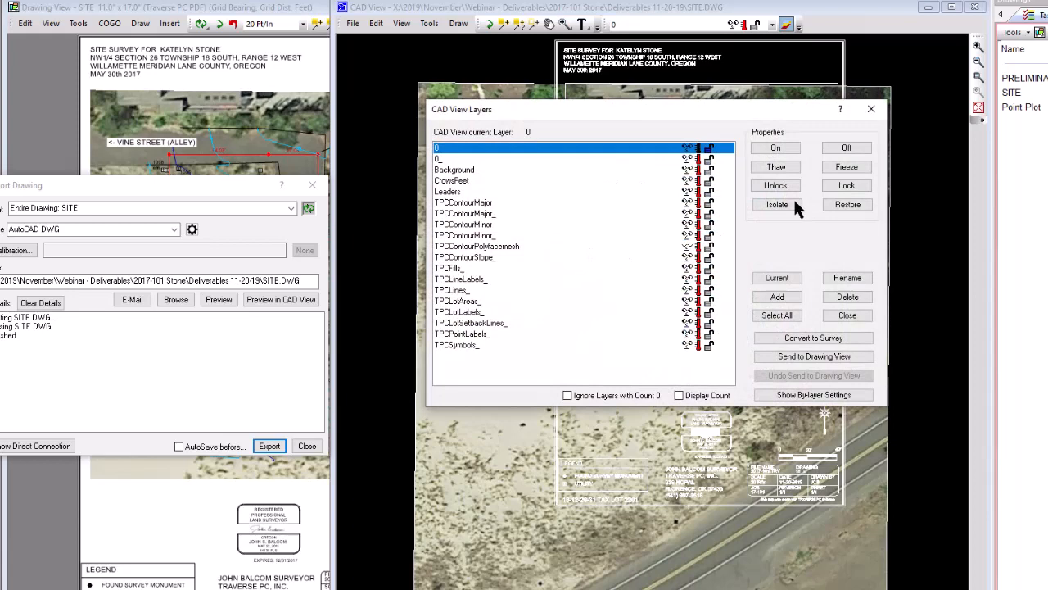
pyautogui.click(872, 109)
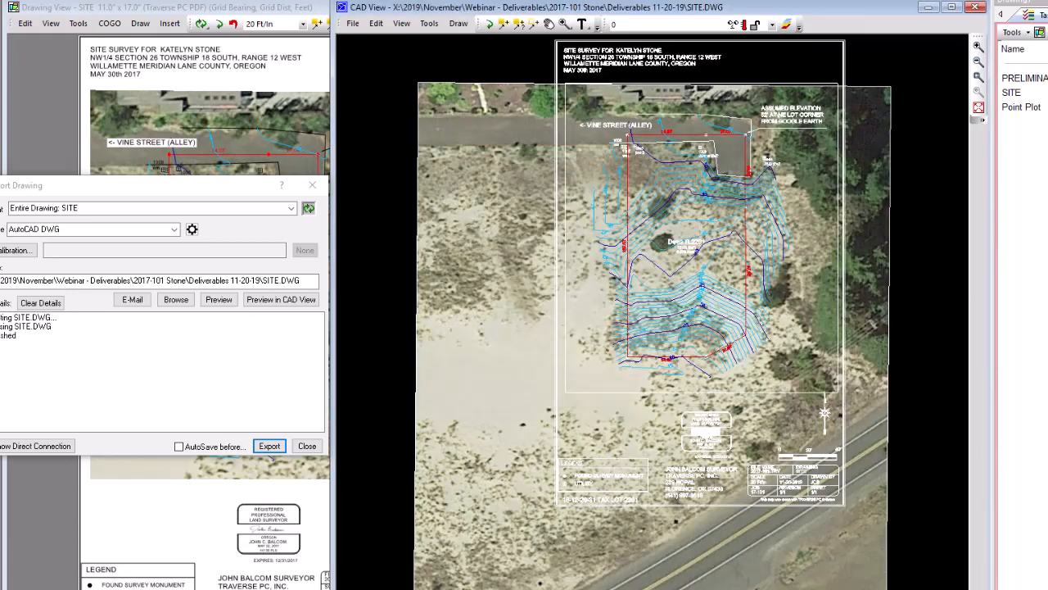
pyautogui.click(975, 8)
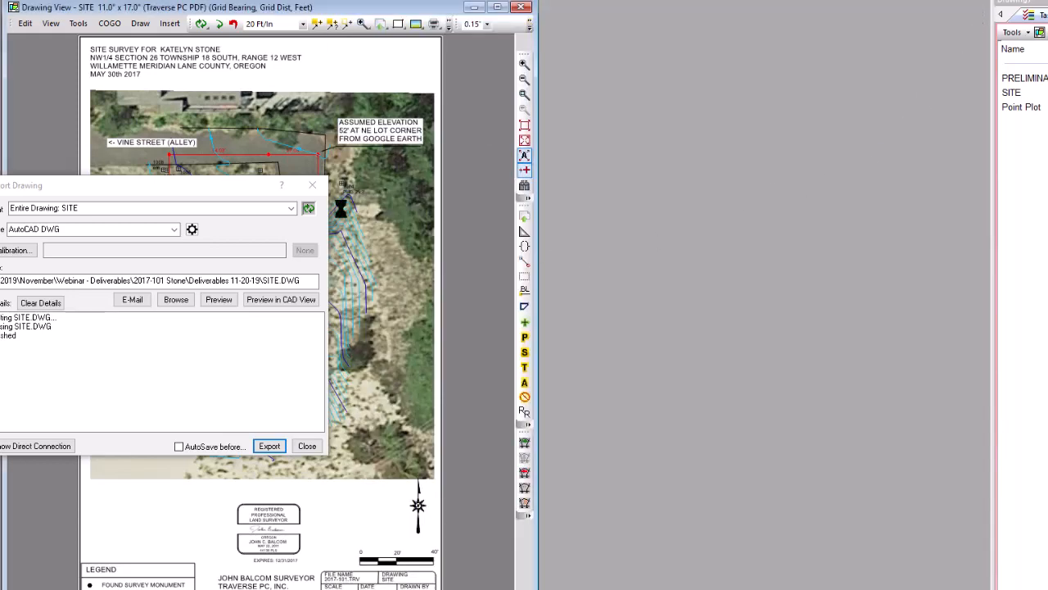
# - Bring the export window back over the drawing and preview the exported SITE.DWG in AutoCAD
pyautogui.moveTo(222, 185)
pyautogui.mouseDown()
pyautogui.moveTo(546, 200)
pyautogui.moveTo(562, 186)
pyautogui.mouseUp()
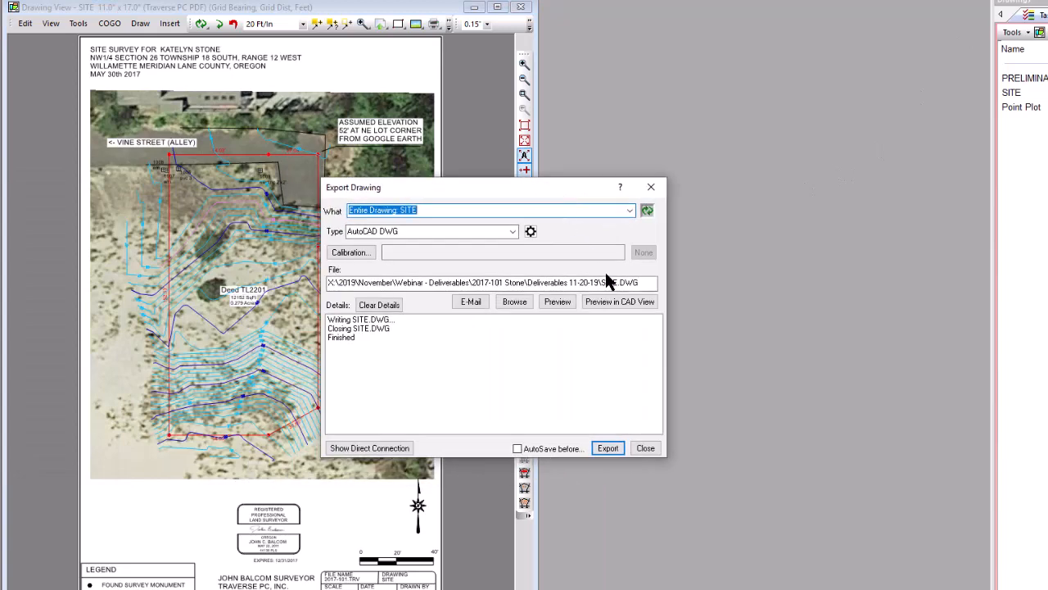
pyautogui.click(565, 303)
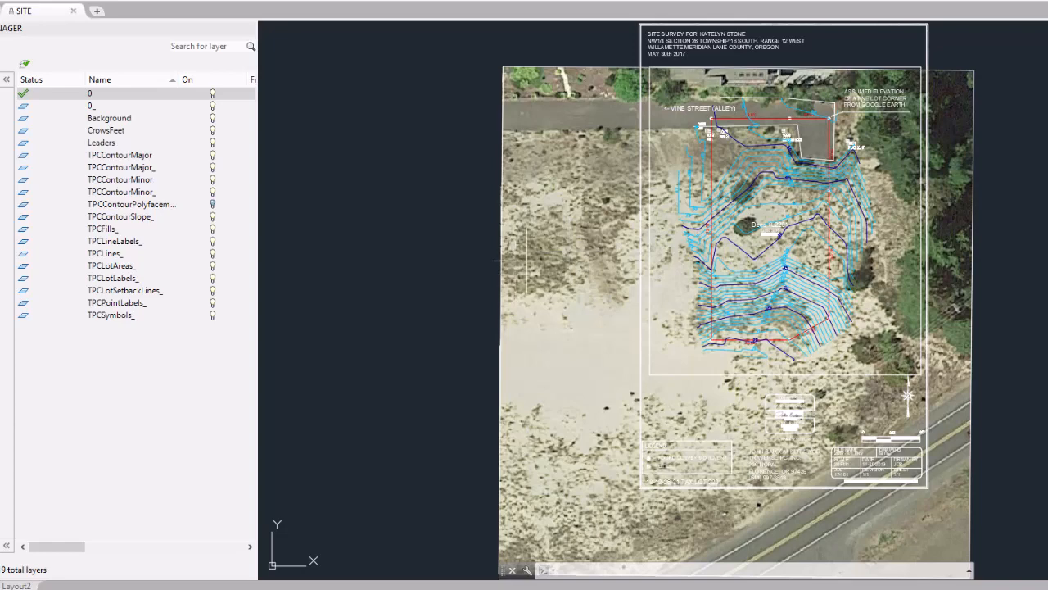
# - Turn off the Background and 0_ layers to hide the aerial image and the sheet border and annotations
pyautogui.doubleClick(117, 118)
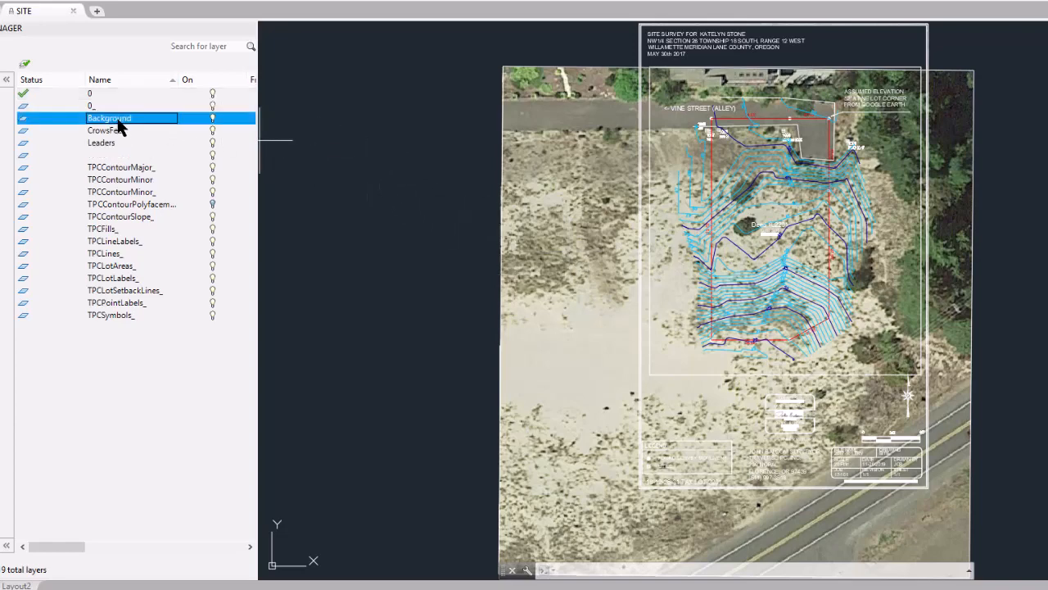
pyautogui.click(214, 119)
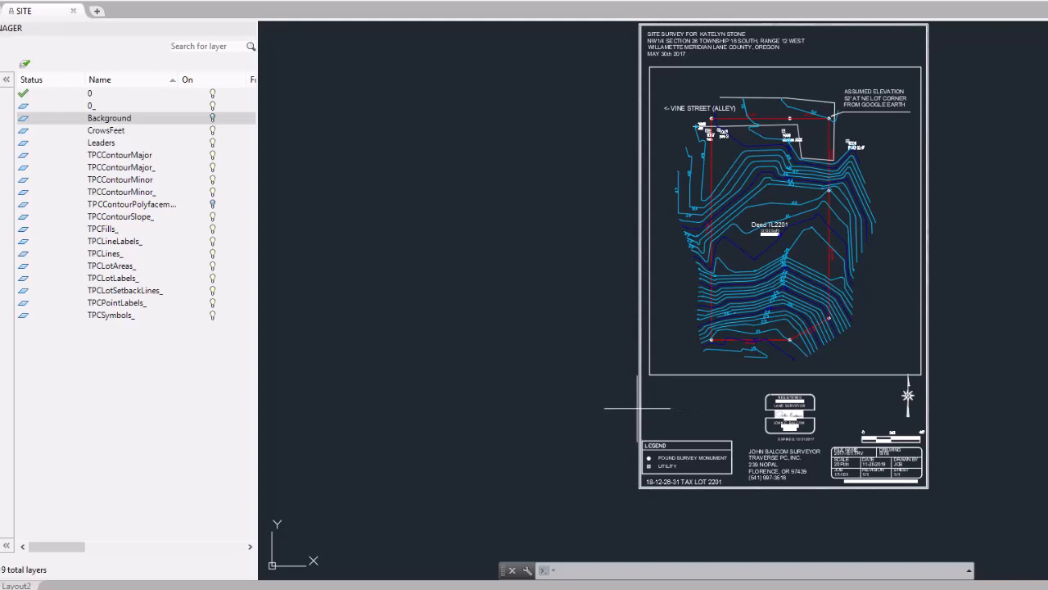
pyautogui.click(213, 106)
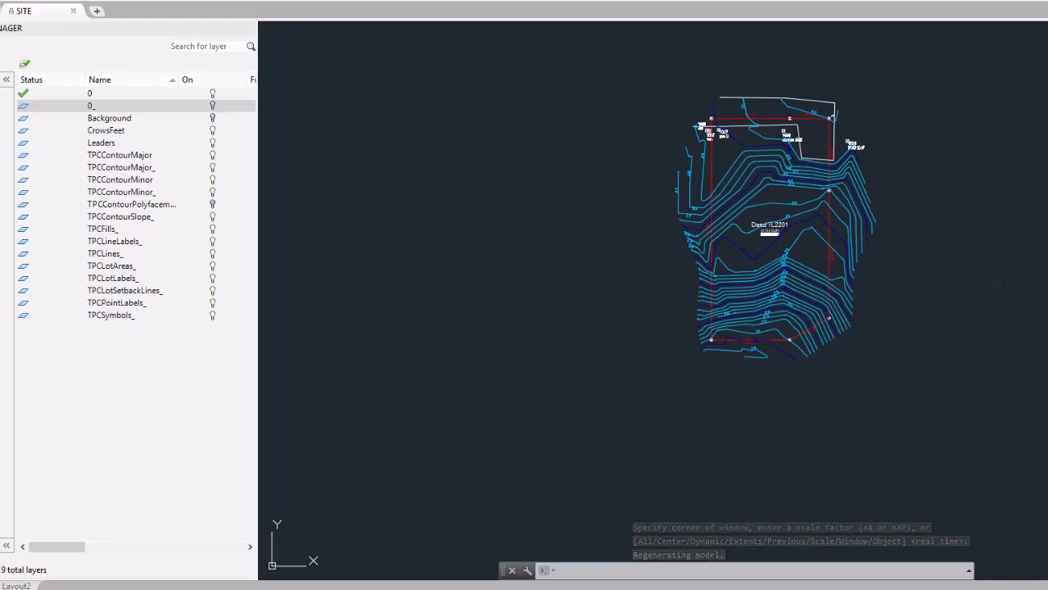
# - Zoom in on the contours and lot boundary and orbit the model to inspect the elevations in 3D
pyautogui.click(1046, 282)
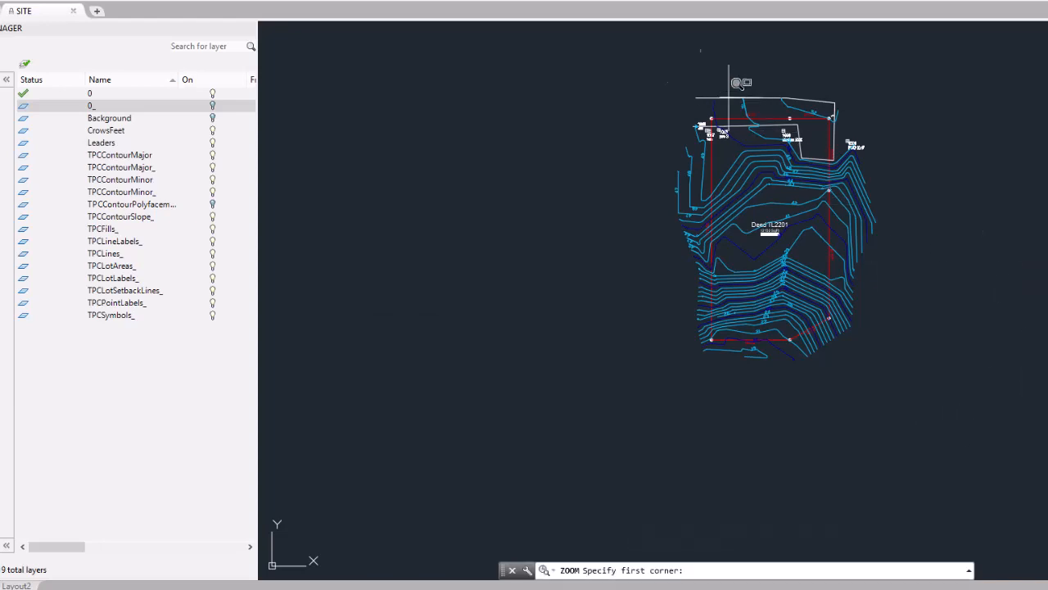
pyautogui.click(647, 76)
pyautogui.click(905, 369)
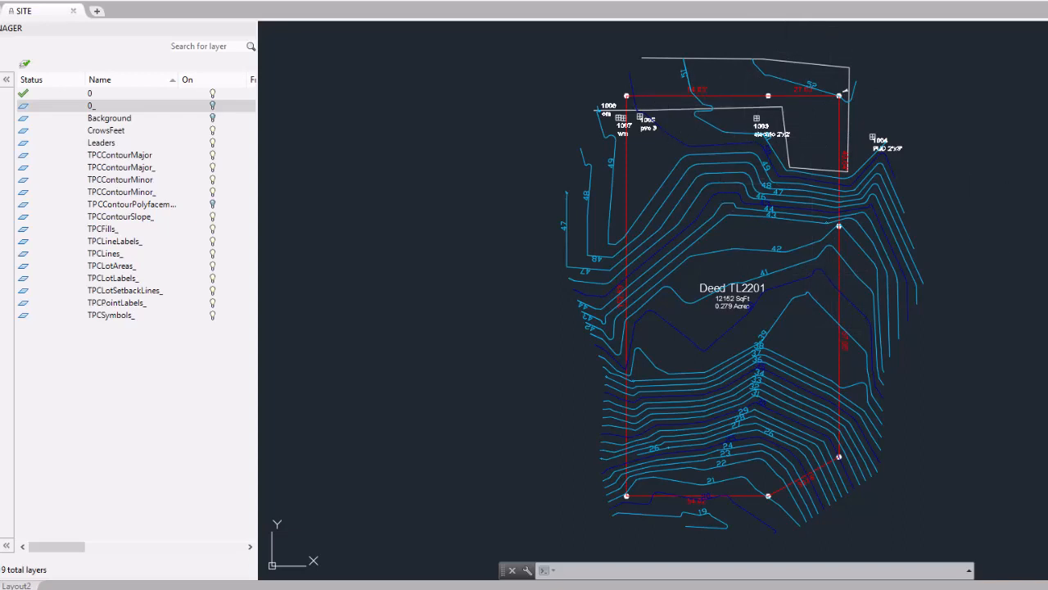
pyautogui.moveTo(983, 381)
pyautogui.keyDown('shift'); pyautogui.mouseDown(button='middle')
pyautogui.moveTo(960, 377)
pyautogui.moveTo(856, 213)
pyautogui.moveTo(798, 196)
pyautogui.moveTo(841, 191)
pyautogui.moveTo(875, 230)
pyautogui.moveTo(866, 209)
pyautogui.moveTo(876, 240)
pyautogui.moveTo(862, 200)
pyautogui.moveTo(842, 198)
pyautogui.moveTo(967, 228)
pyautogui.moveTo(957, 214)
pyautogui.moveTo(874, 206)
pyautogui.mouseUp(button='middle'); pyautogui.keyUp('shift')
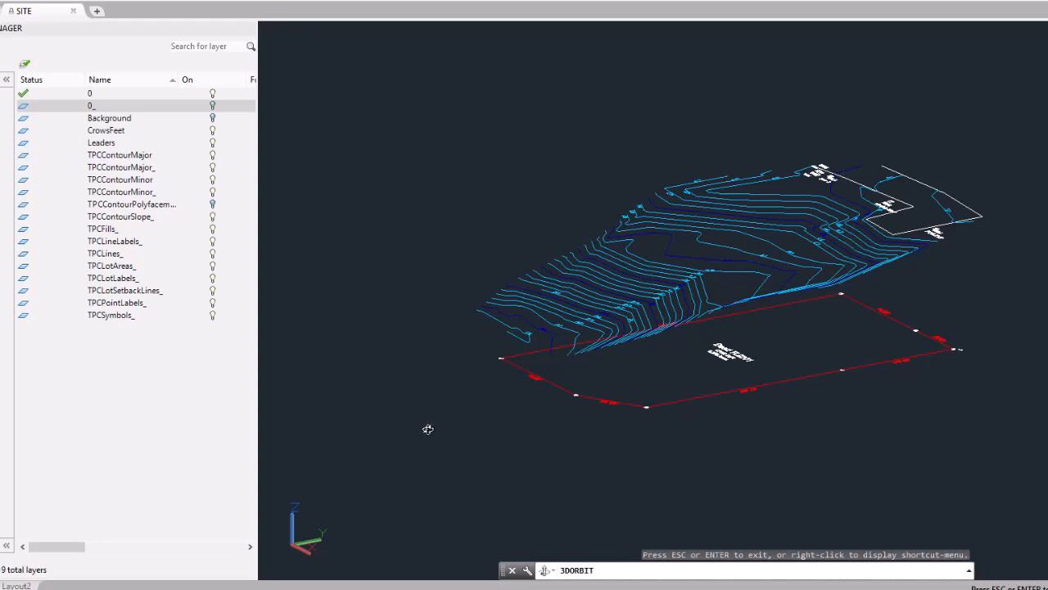
# - Exit the orbit and turn off the TPCLotLabels_, TPCLotAreas_, TPCLines_, TPCLineLabels_, TPCPointLabels_ and TPCSymbols_ layers to isolate the contours
pyautogui.click(211, 278)
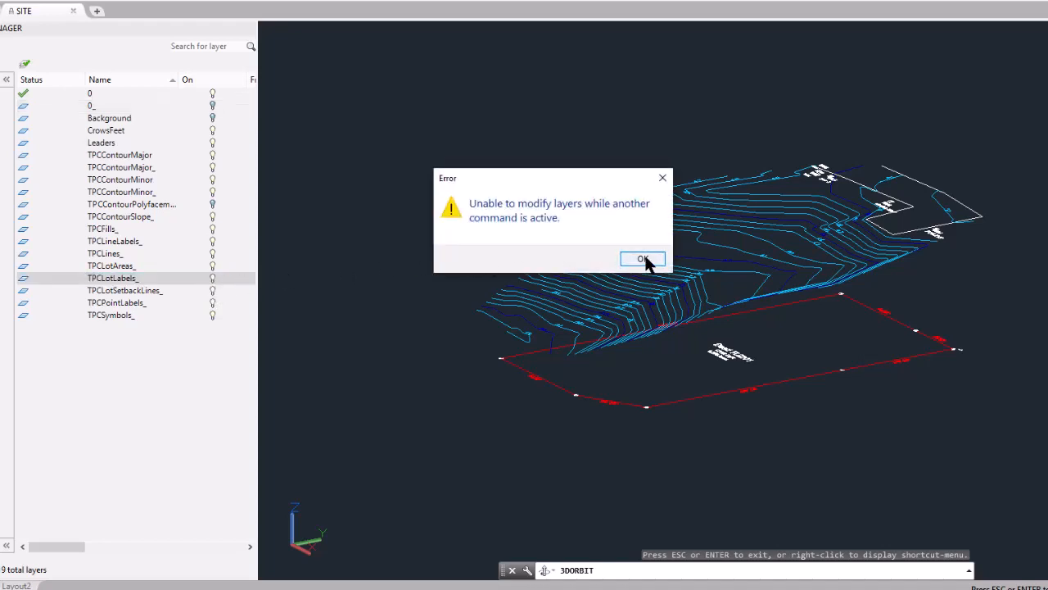
pyautogui.click(643, 259)
pyautogui.rightClick(412, 188)
pyautogui.click(443, 199)
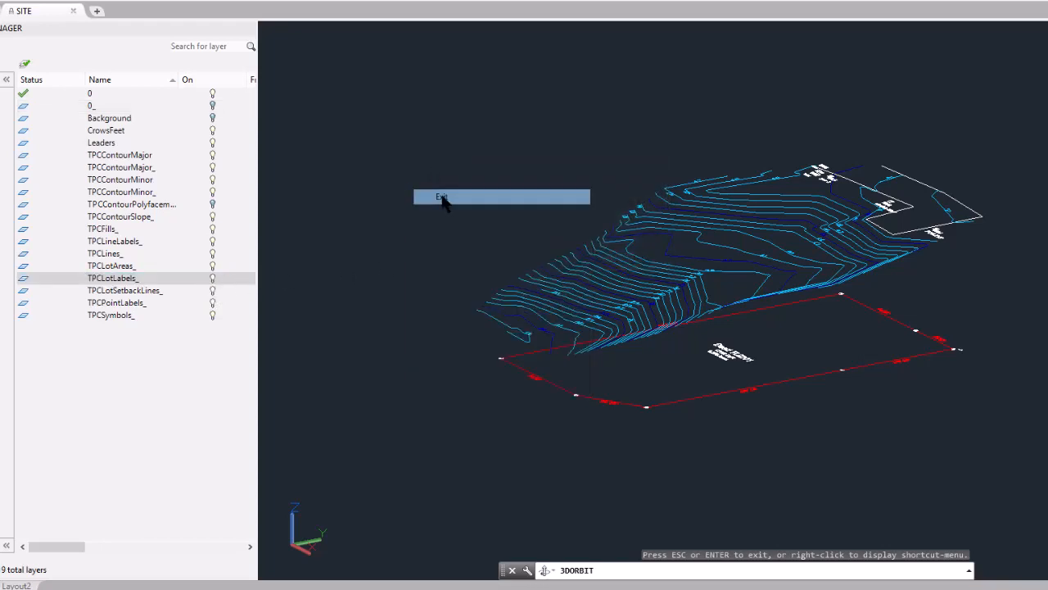
pyautogui.click(213, 278)
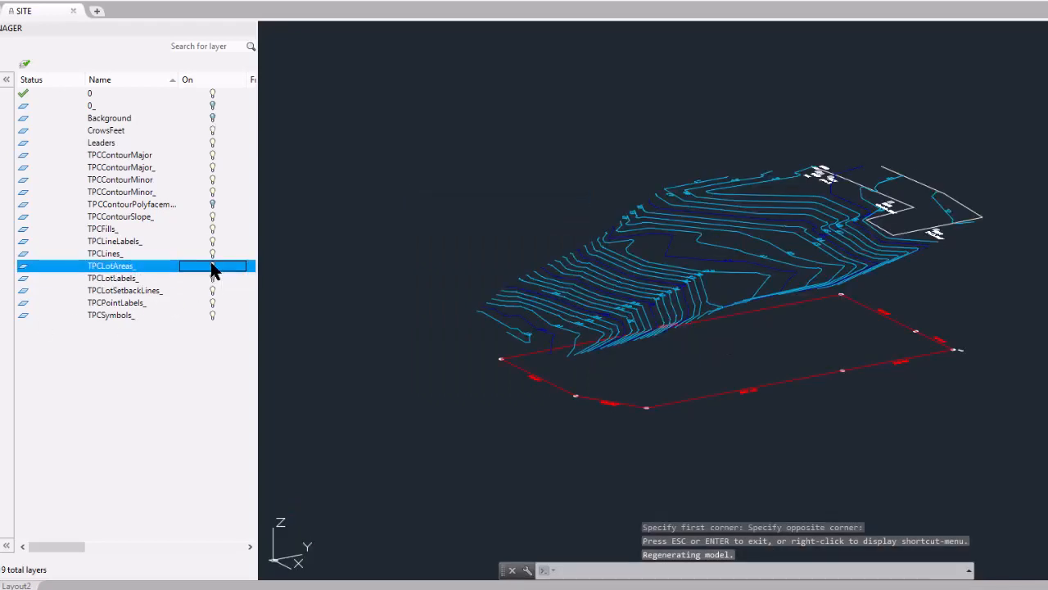
pyautogui.moveTo(212, 264); pyautogui.dragTo(212, 256)
pyautogui.click(213, 254)
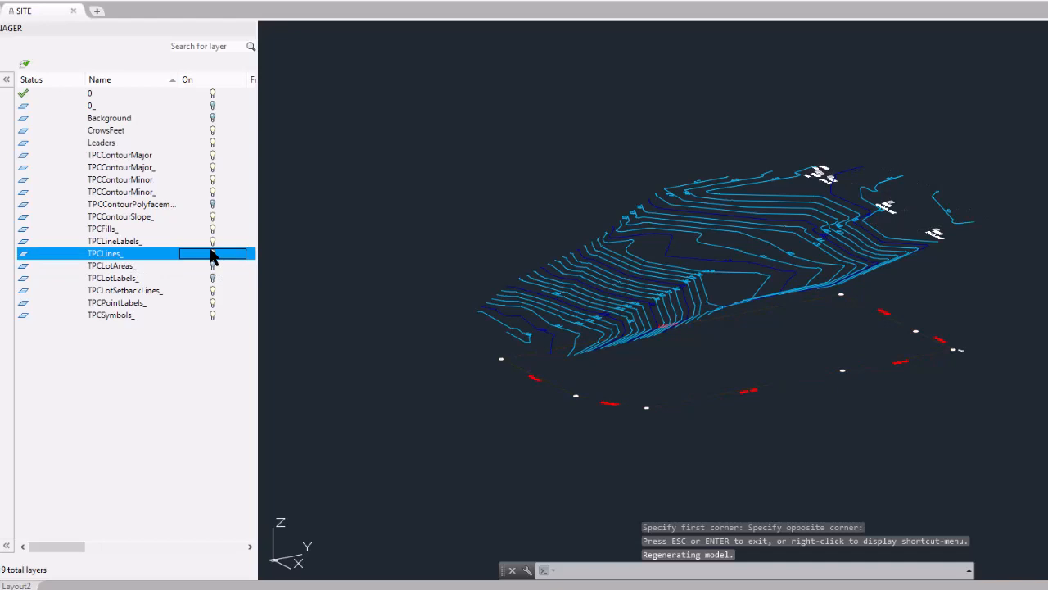
pyautogui.click(212, 242)
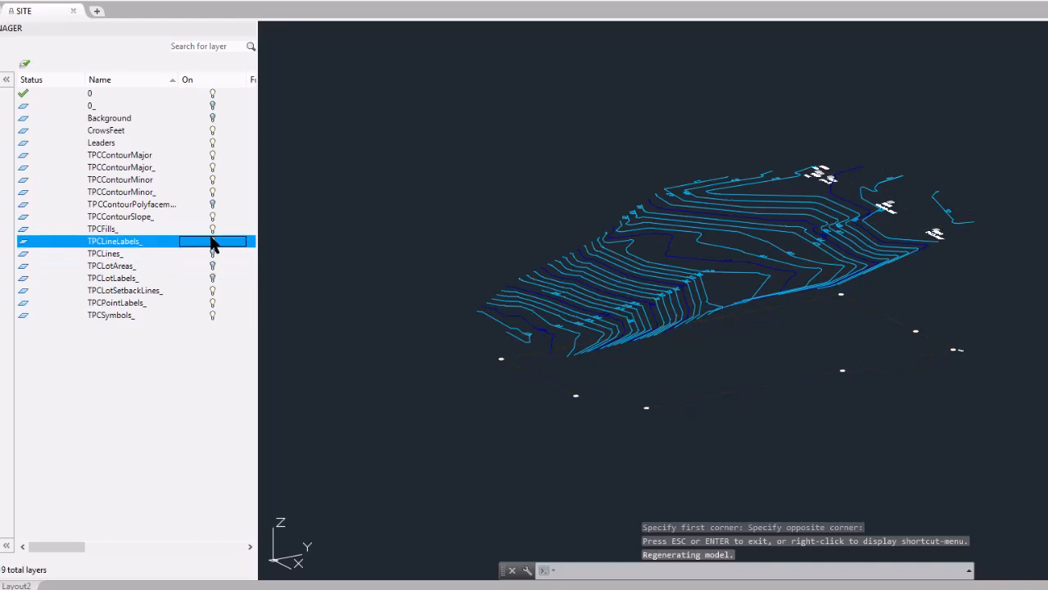
pyautogui.click(212, 302)
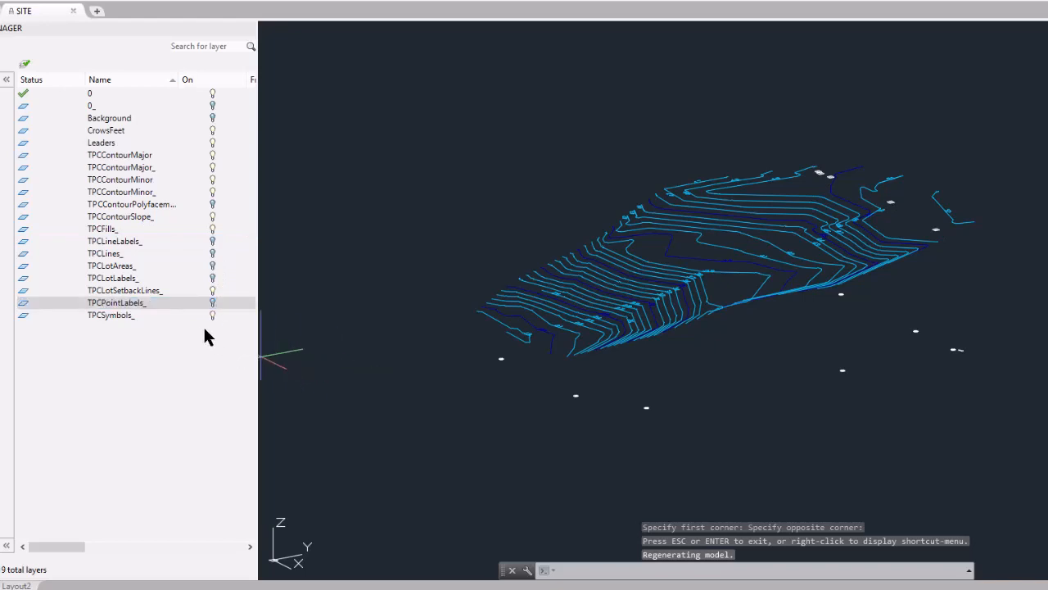
pyautogui.click(212, 314)
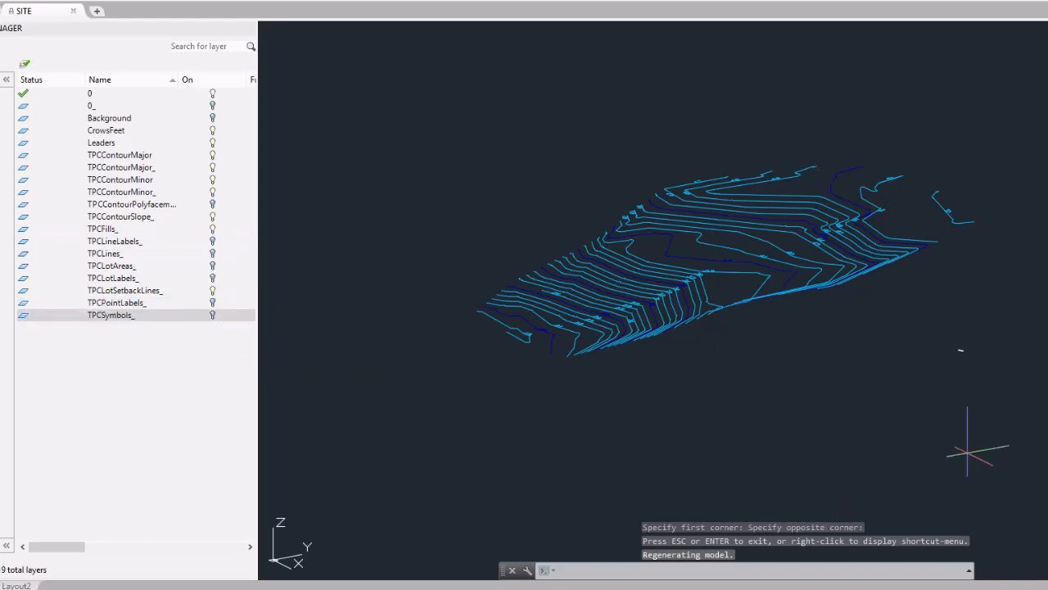
# - Inspect the isolated contours in 3D, exit the orbit and turn on the contour polyface layer
pyautogui.keyDown('shift'); pyautogui.moveTo(961, 349); pyautogui.dragTo(877, 428, button='middle'); pyautogui.keyUp('shift')
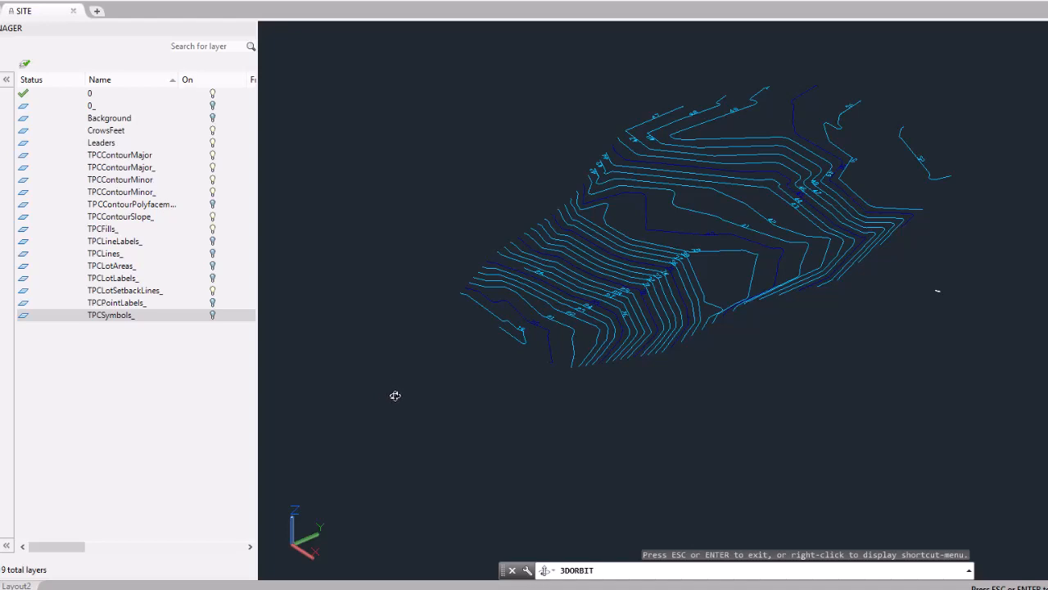
pyautogui.click(212, 204)
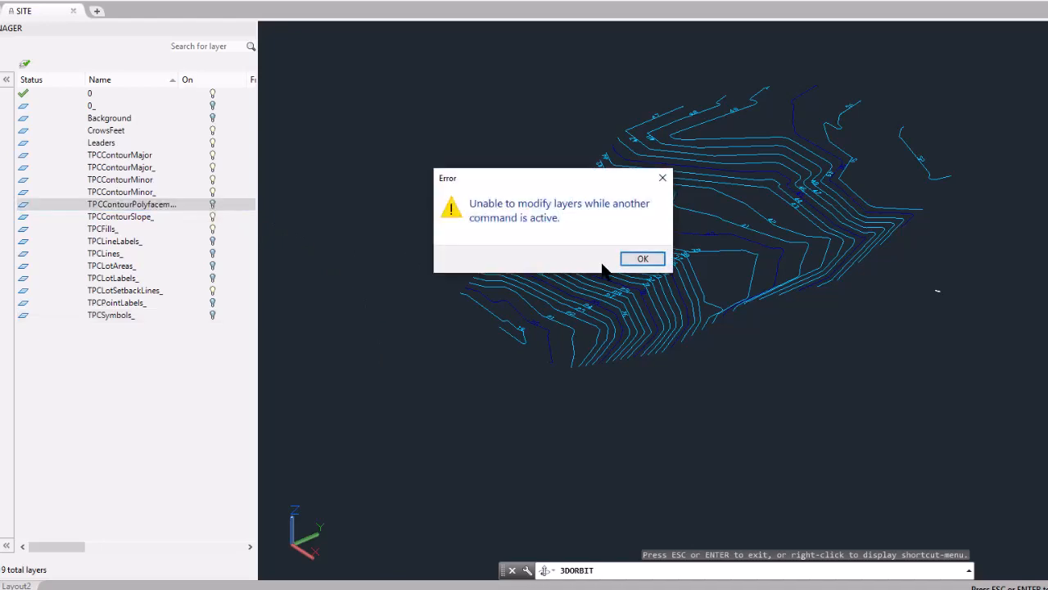
pyautogui.click(642, 258)
pyautogui.rightClick(427, 210)
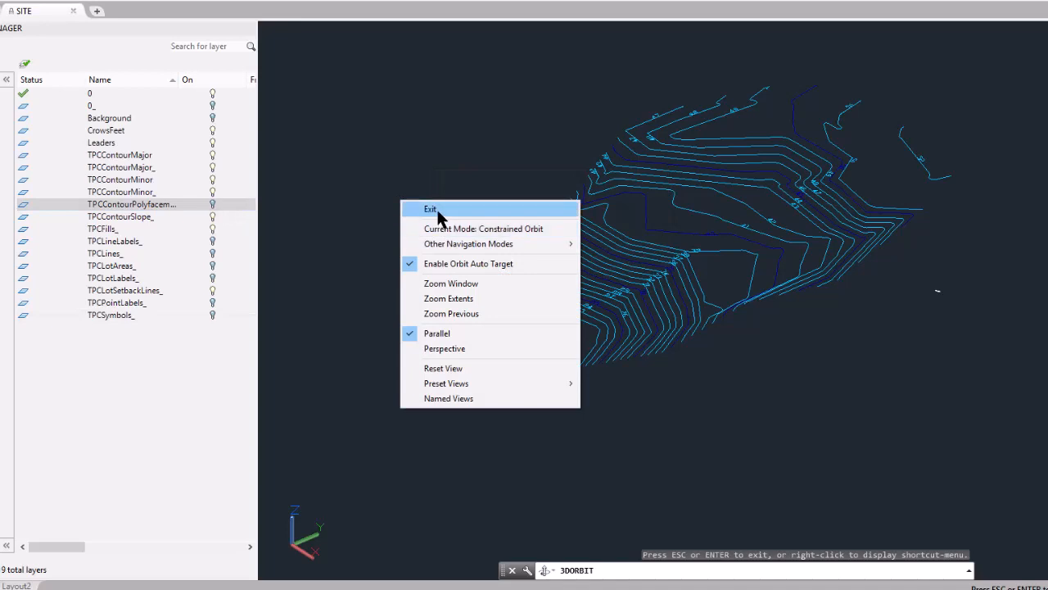
pyautogui.click(436, 208)
pyautogui.click(213, 204)
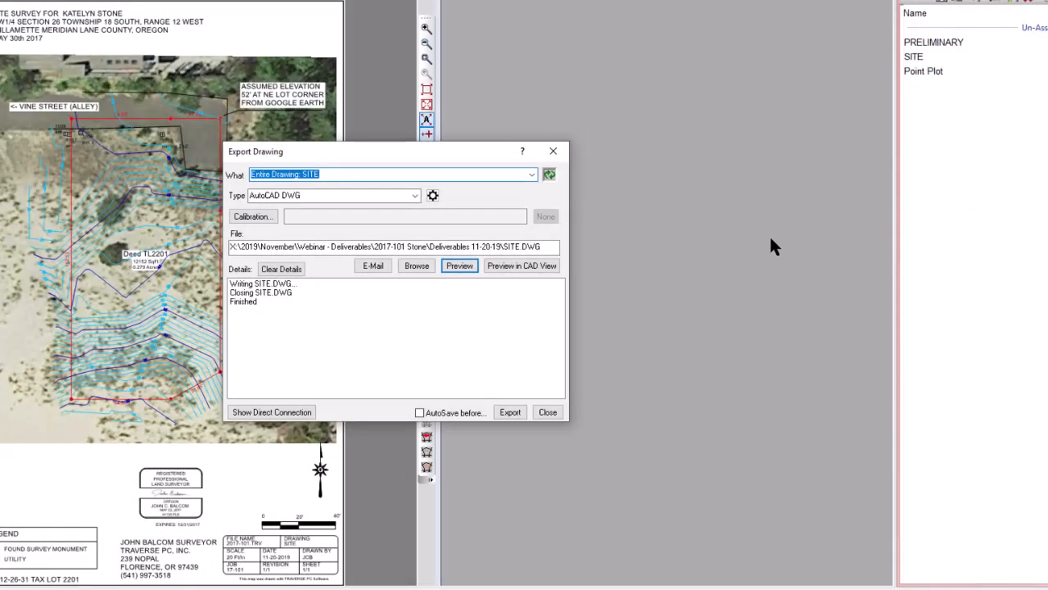
# - Open the AutoCAD DWG export settings, read their help topic through the layering options, and close the help and settings
pyautogui.click(432, 197)
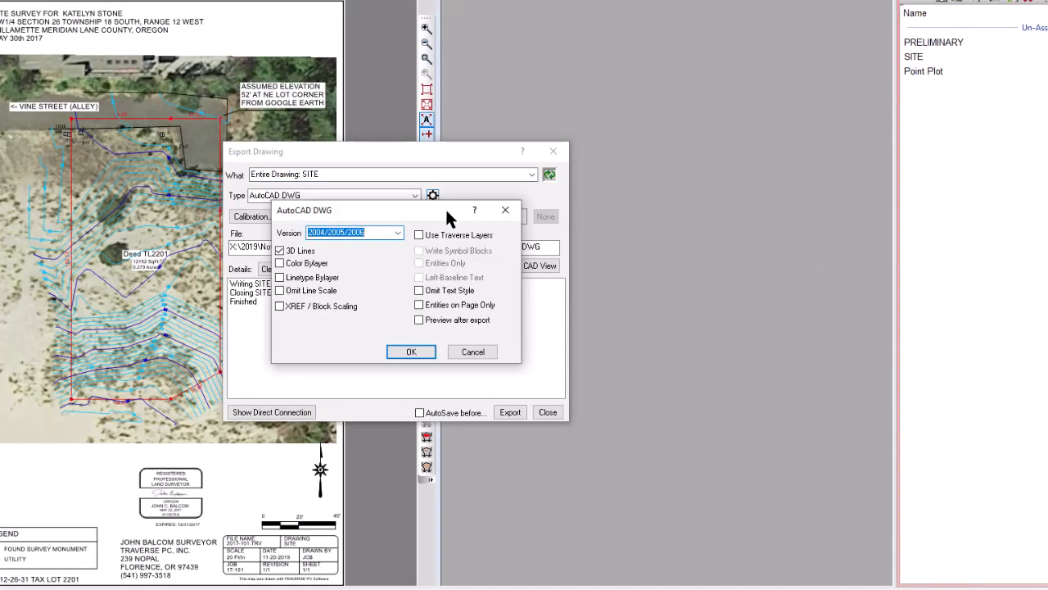
pyautogui.press('F1')
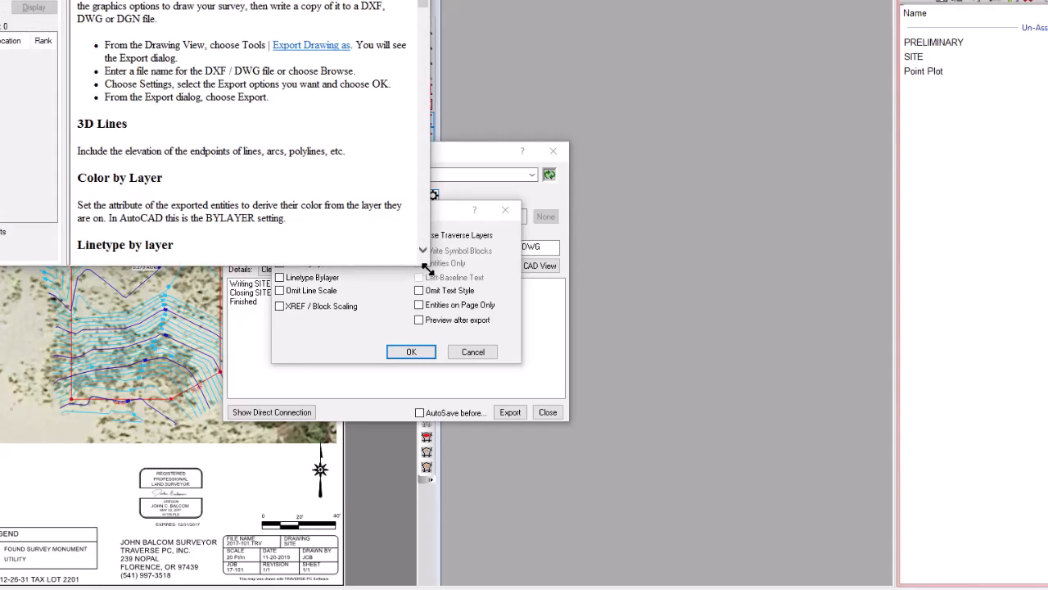
pyautogui.moveTo(429, 273); pyautogui.dragTo(794, 565)
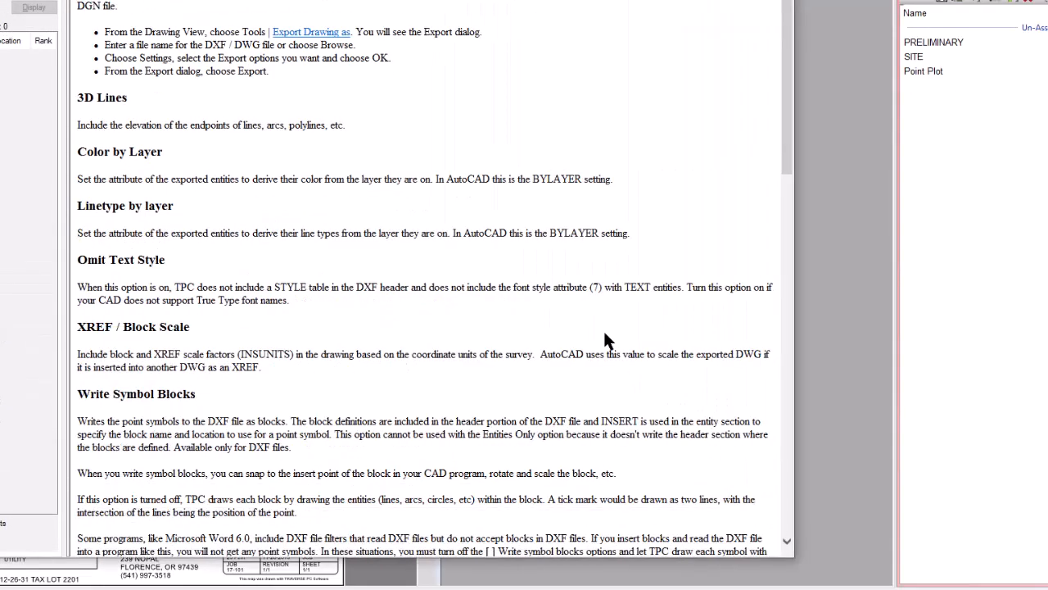
pyautogui.scroll(-5, 604, 332)
pyautogui.scroll(-5, 604, 333)
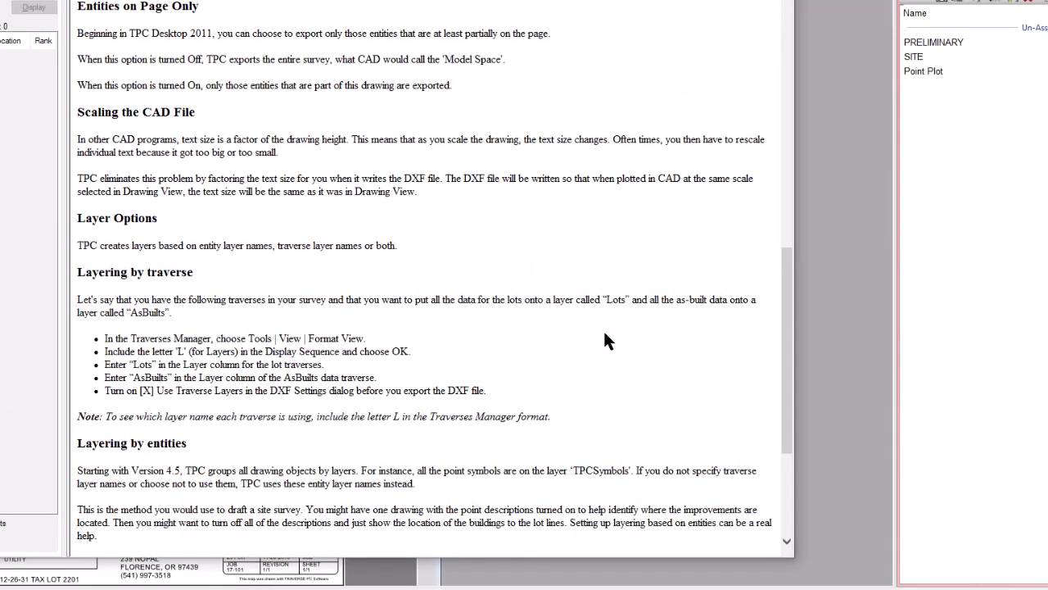
pyautogui.scroll(-5, 604, 341)
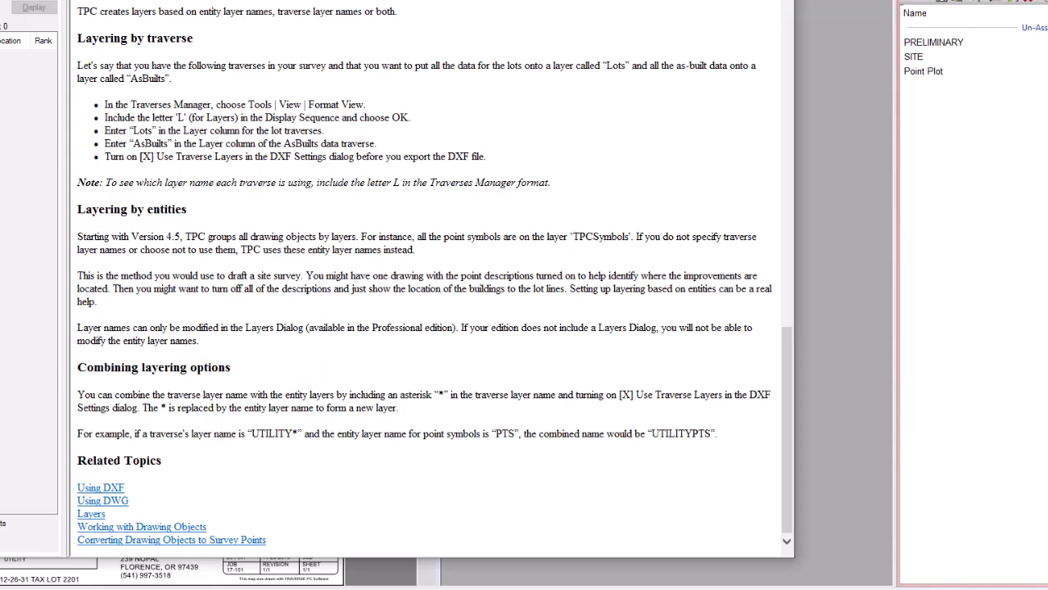
pyautogui.click(778, 0)
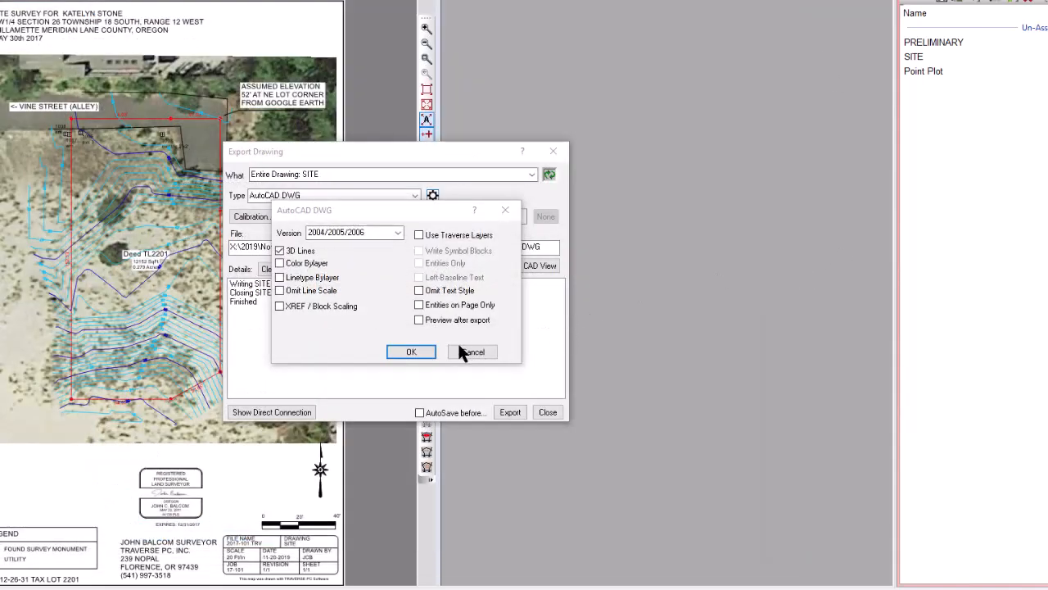
pyautogui.click(424, 351)
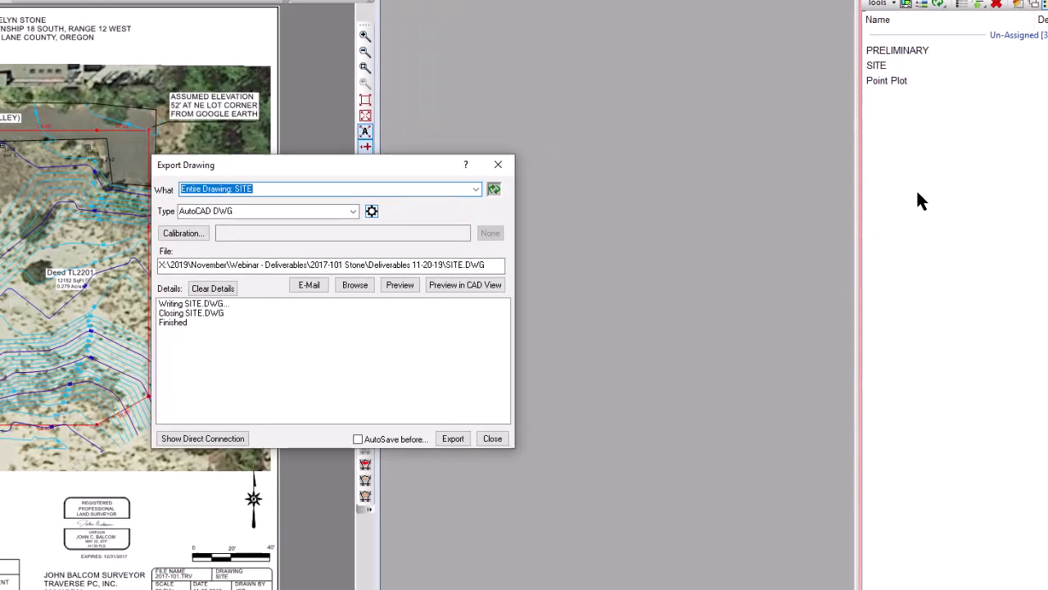
# - Show the traverses list, widen its Layer column and assign the Deed TL2201 traverse to layer LOTS
pyautogui.click(758, 16)
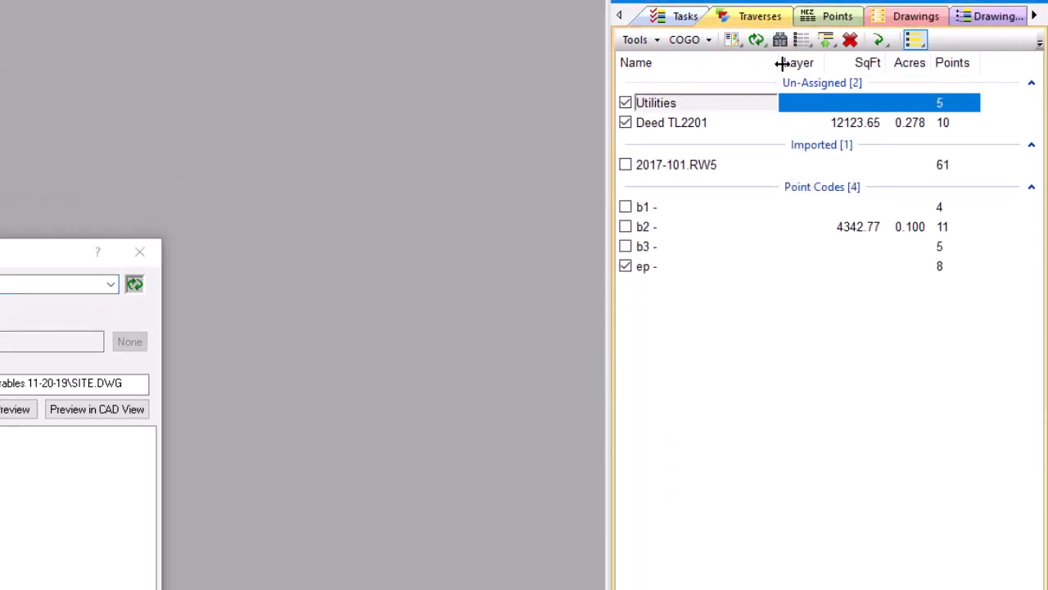
pyautogui.moveTo(779, 63); pyautogui.dragTo(844, 68)
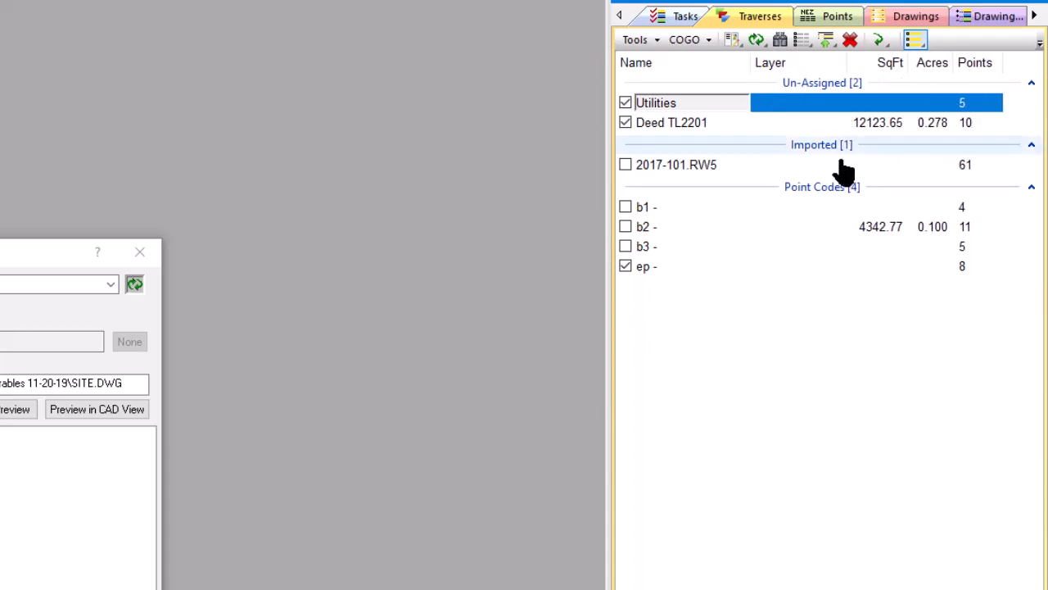
pyautogui.keyDown('ctrl'); pyautogui.click(813, 125); pyautogui.keyUp('ctrl')
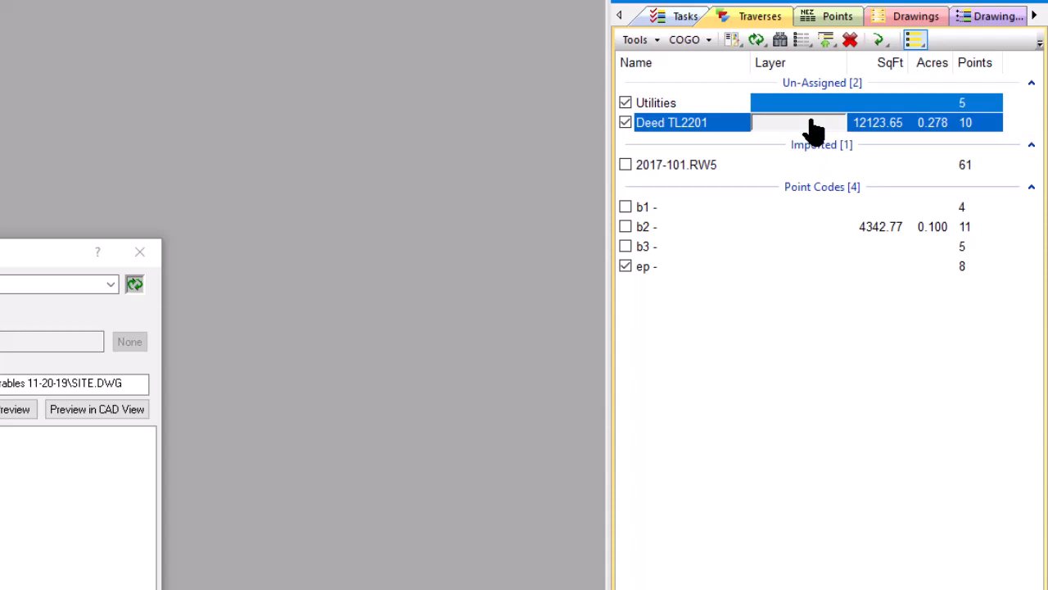
pyautogui.write('LOTS')
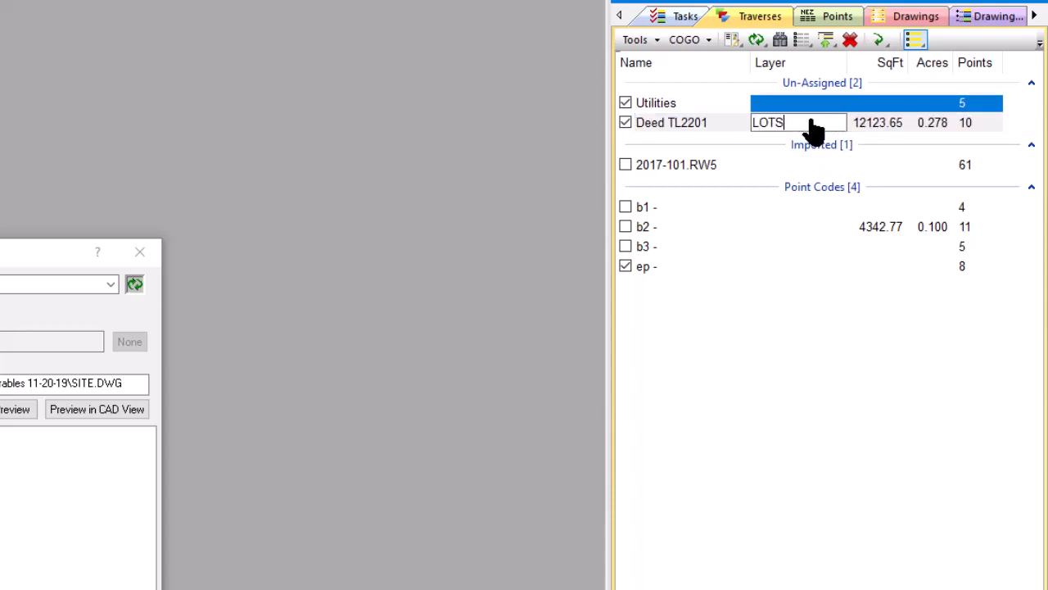
pyautogui.press('Tab')
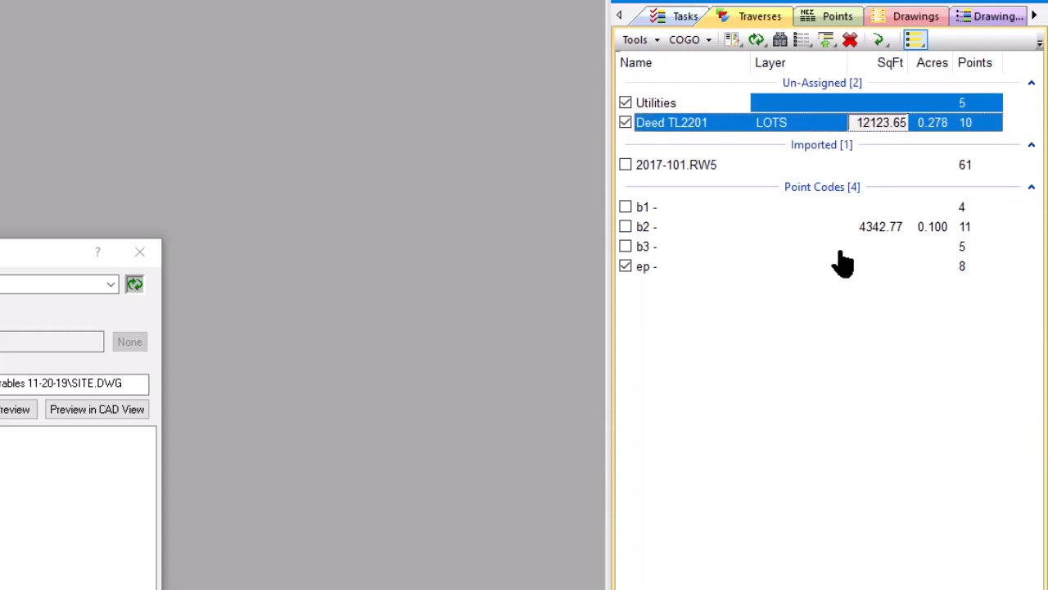
# - Assign the ep point-code traverse to layer PAVEMENT
pyautogui.keyDown('ctrl'); pyautogui.click(801, 266); pyautogui.keyUp('ctrl')
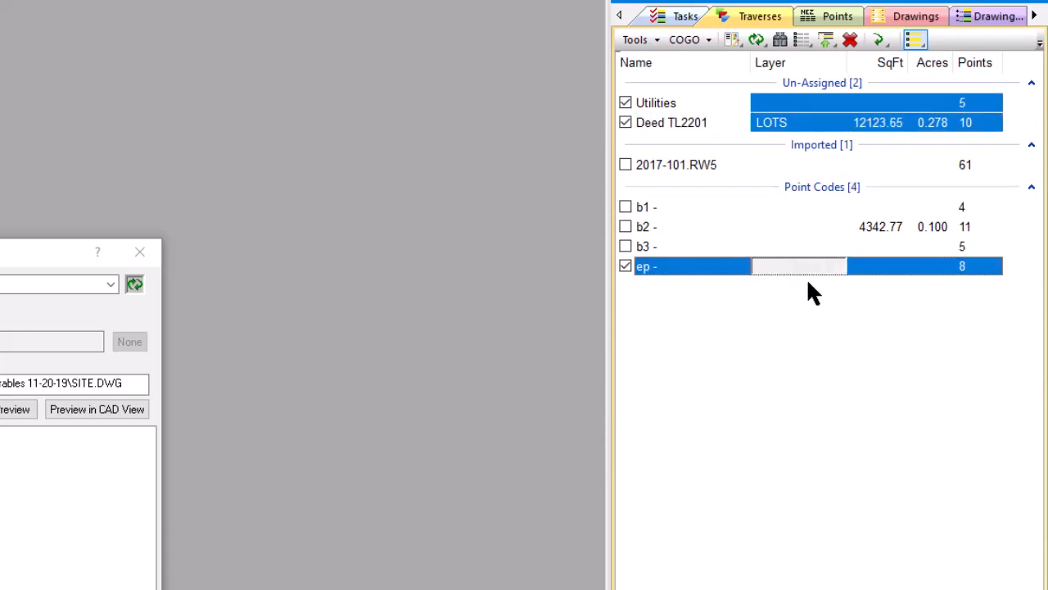
pyautogui.write('PAVEMEN')
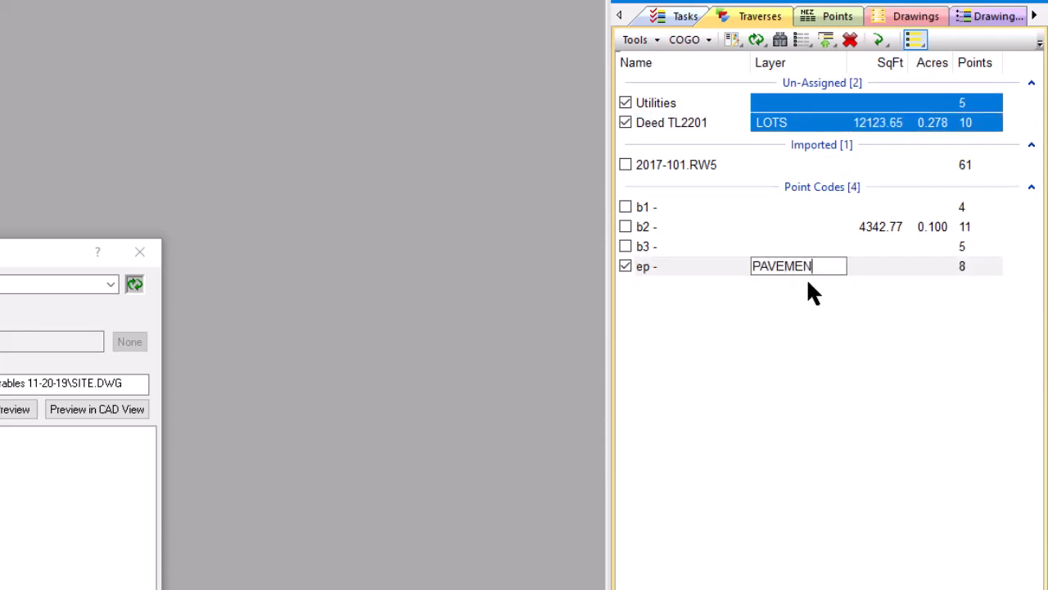
pyautogui.write('T')
pyautogui.press('Tab')
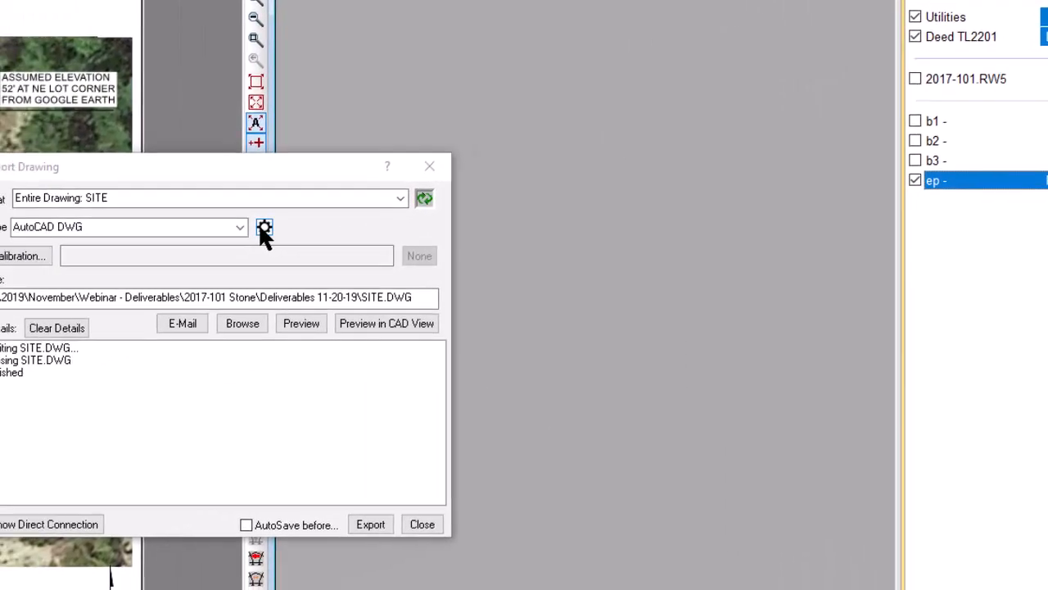
# - Enable Use Traverse Layers in the AutoCAD DWG export settings and accept them
pyautogui.click(336, 206)
pyautogui.click(344, 258)
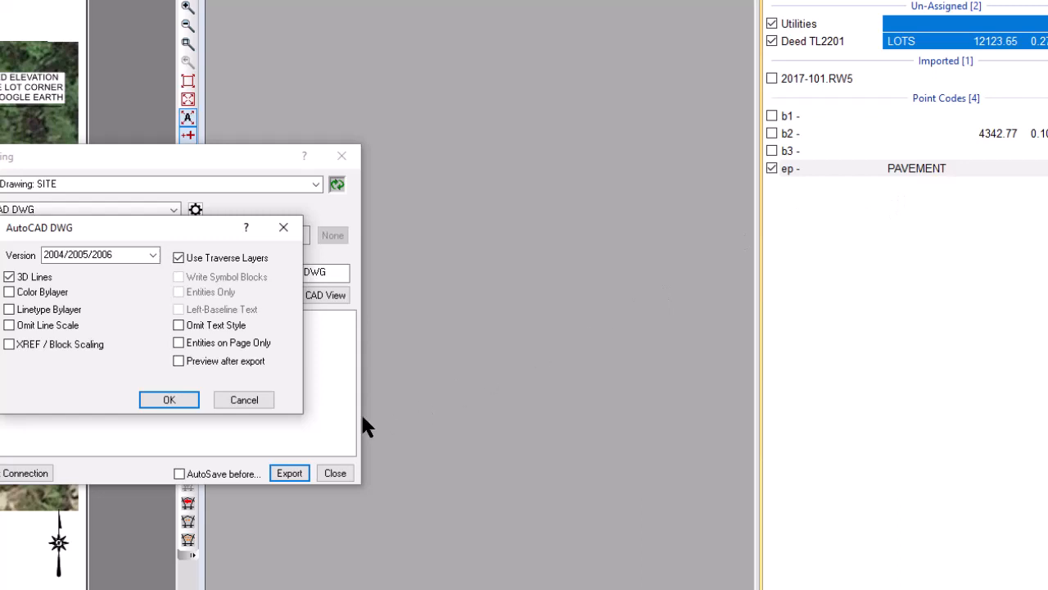
pyautogui.click(173, 400)
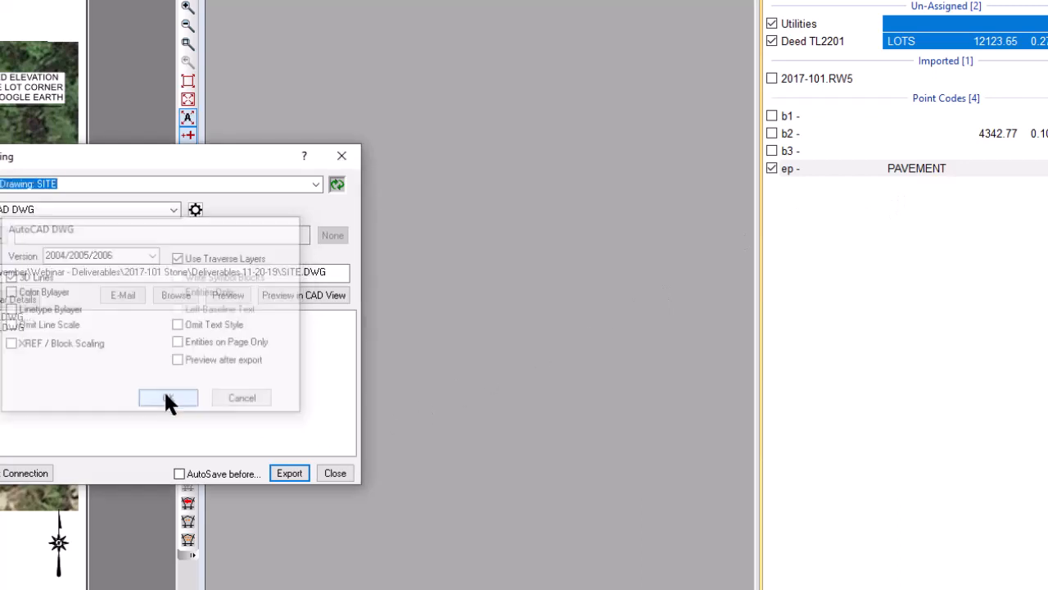
# - Export the drawing again, overwriting the existing SITE.DWG, and preview the exported file in AutoCAD
pyautogui.click(290, 471)
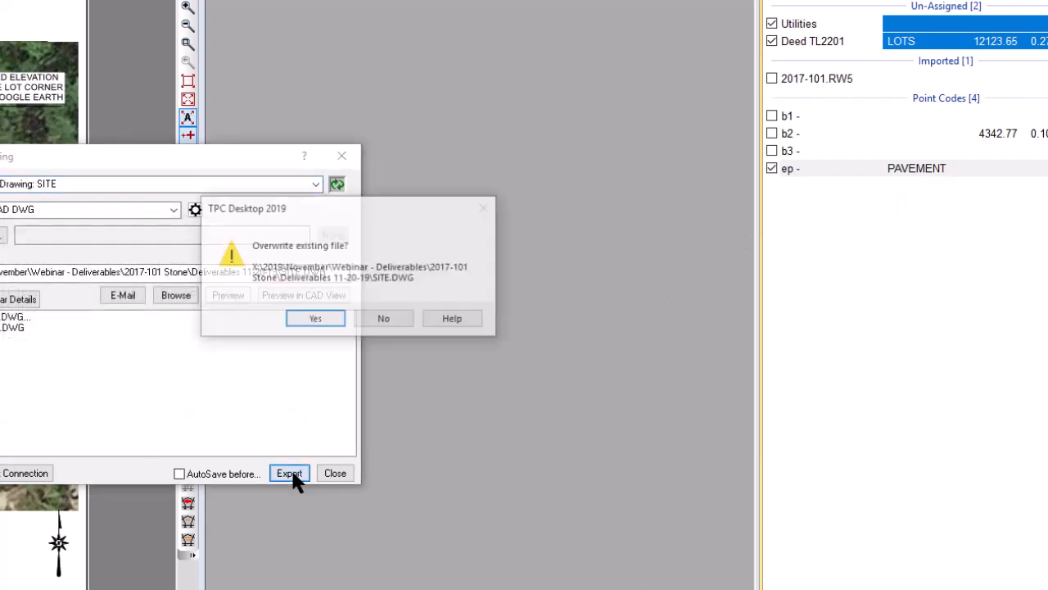
pyautogui.click(315, 319)
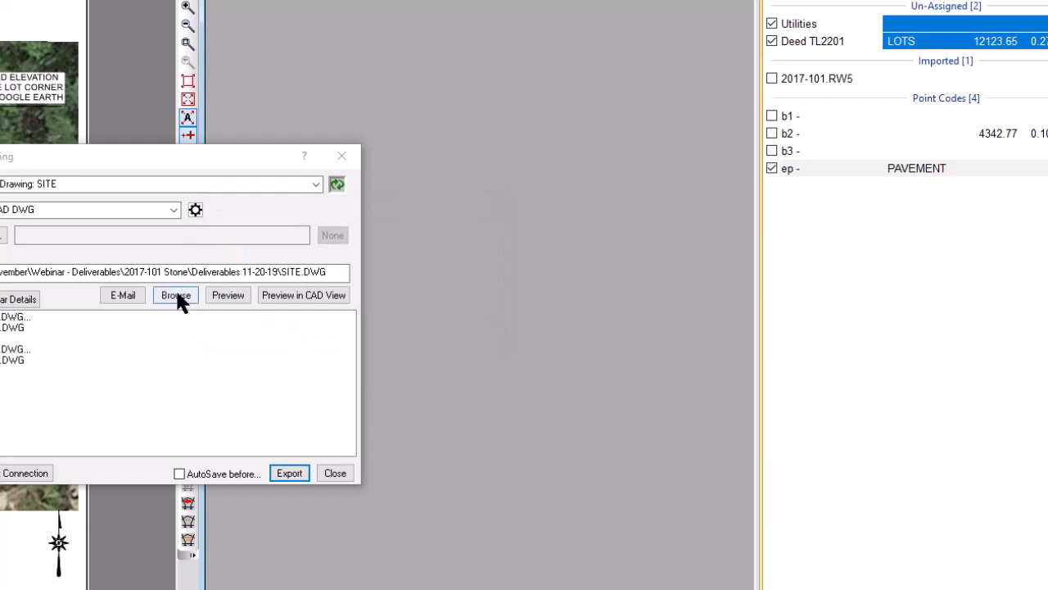
pyautogui.click(226, 297)
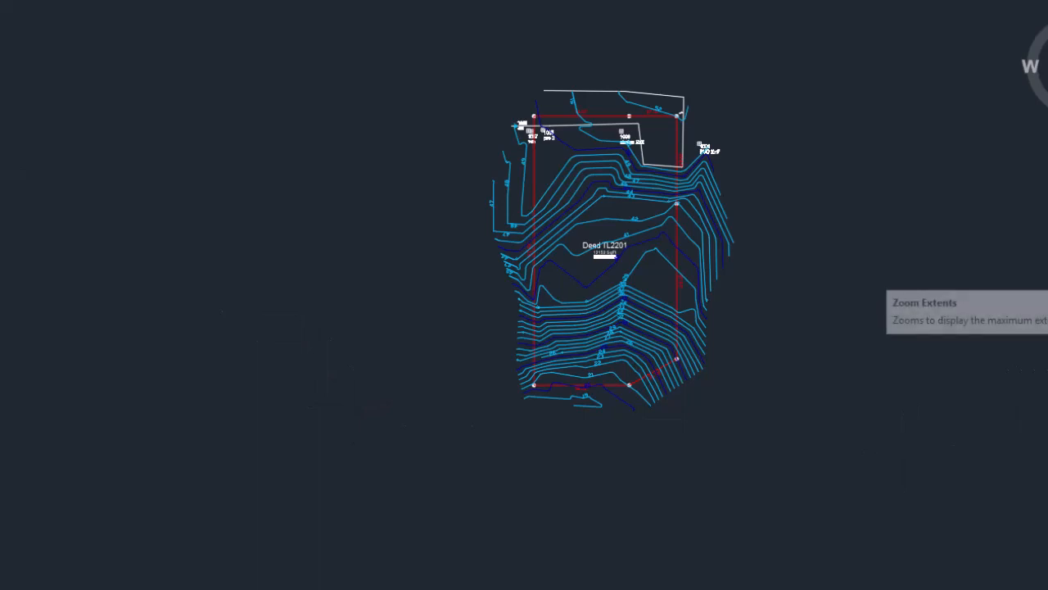
# - Turn off the LOTS and PAVEMENT layers to check which survey entities each traverse layer holds
pyautogui.click(1047, 274)
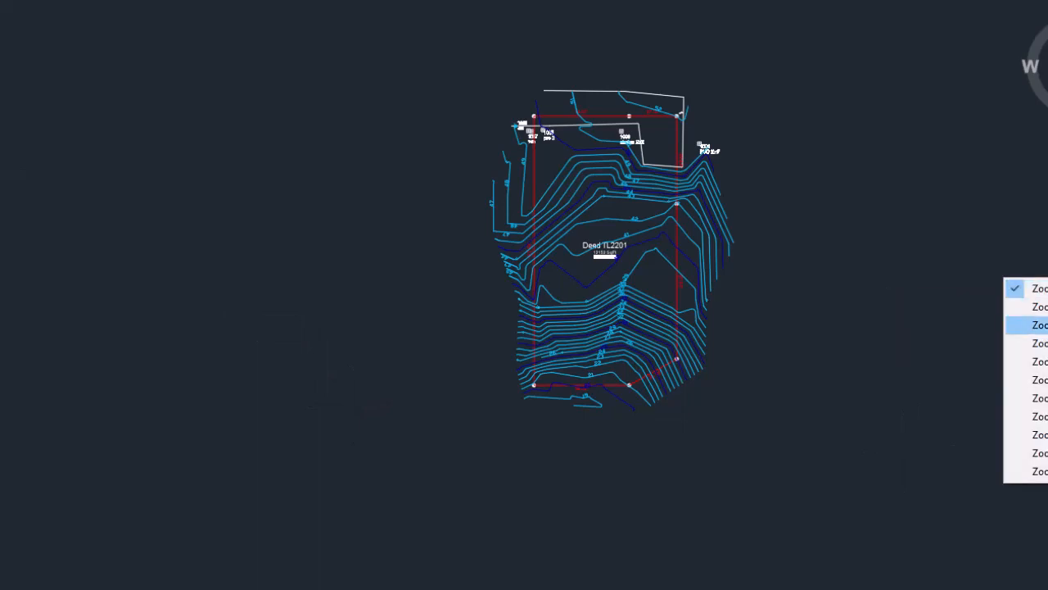
pyautogui.click(1038, 306)
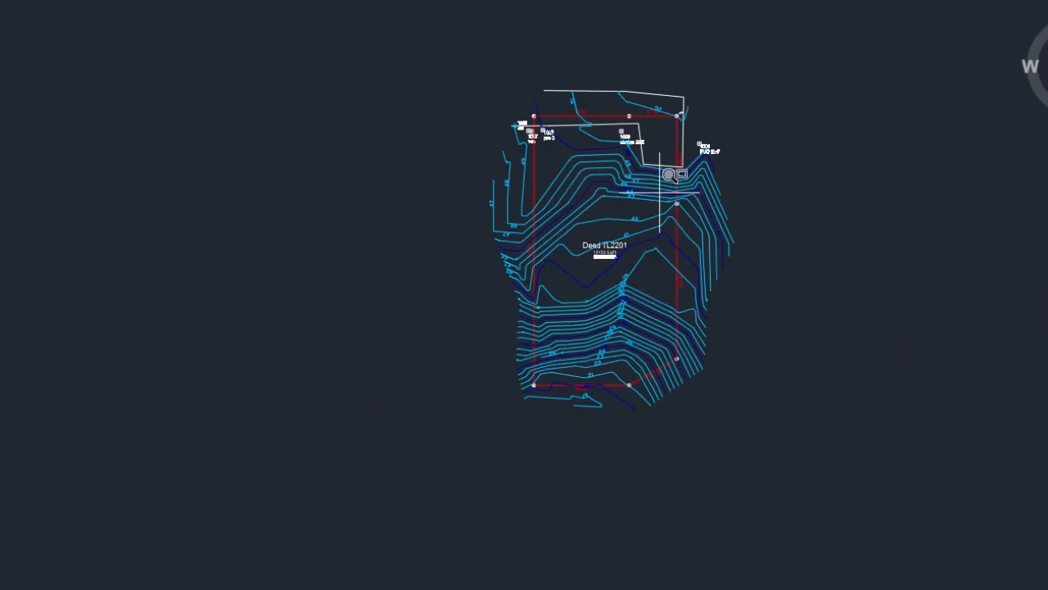
pyautogui.click(468, 74)
pyautogui.click(747, 426)
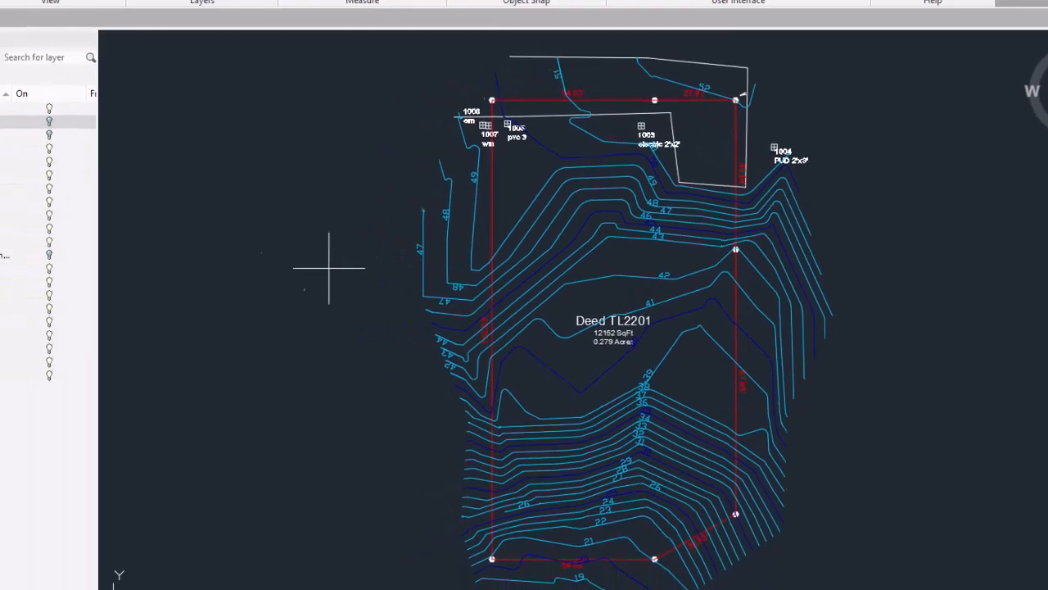
pyautogui.click(103, 192)
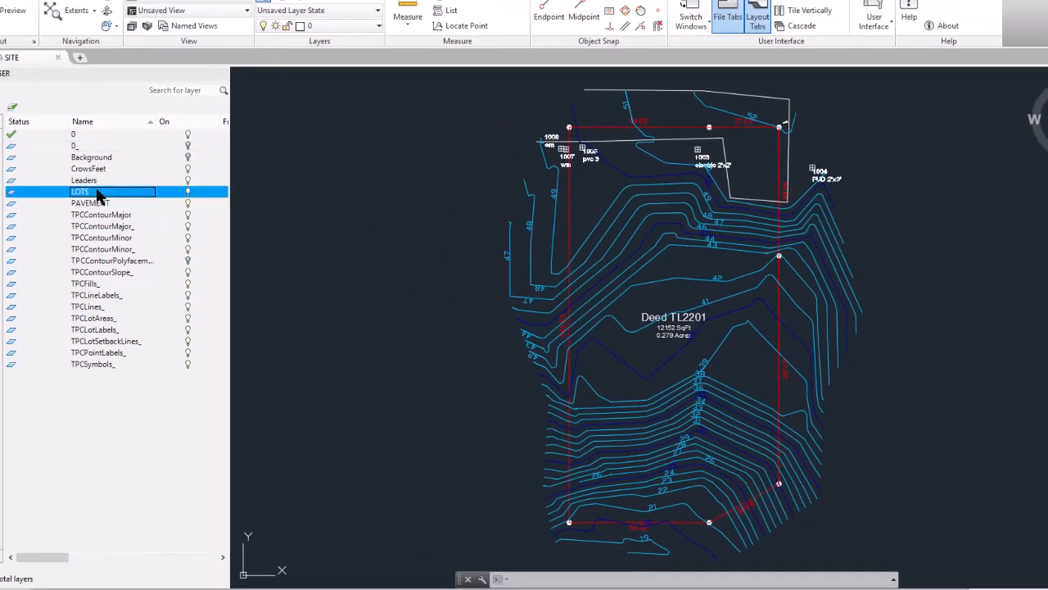
pyautogui.click(187, 193)
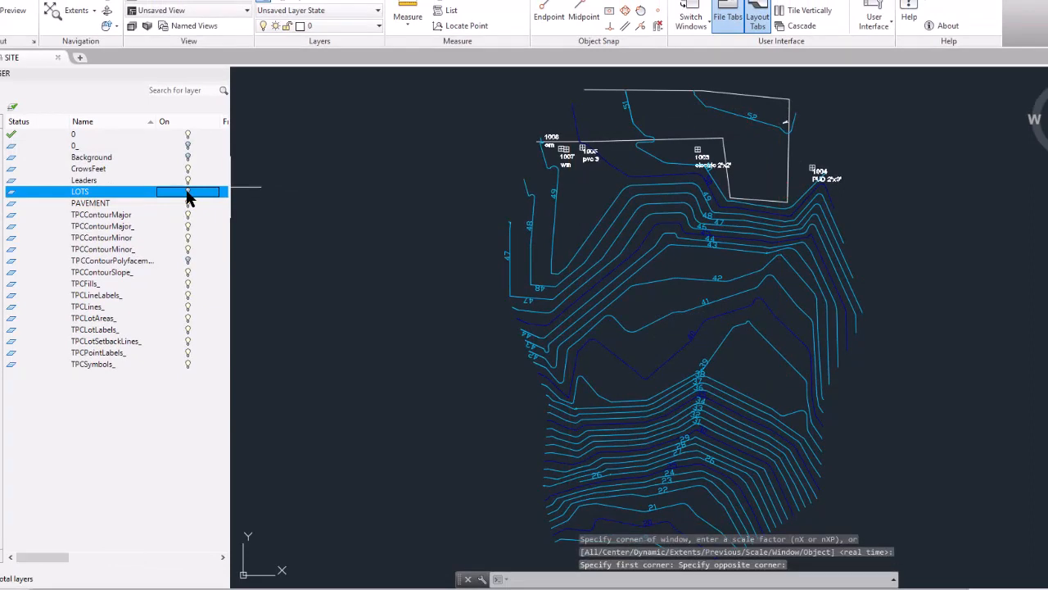
pyautogui.click(107, 207)
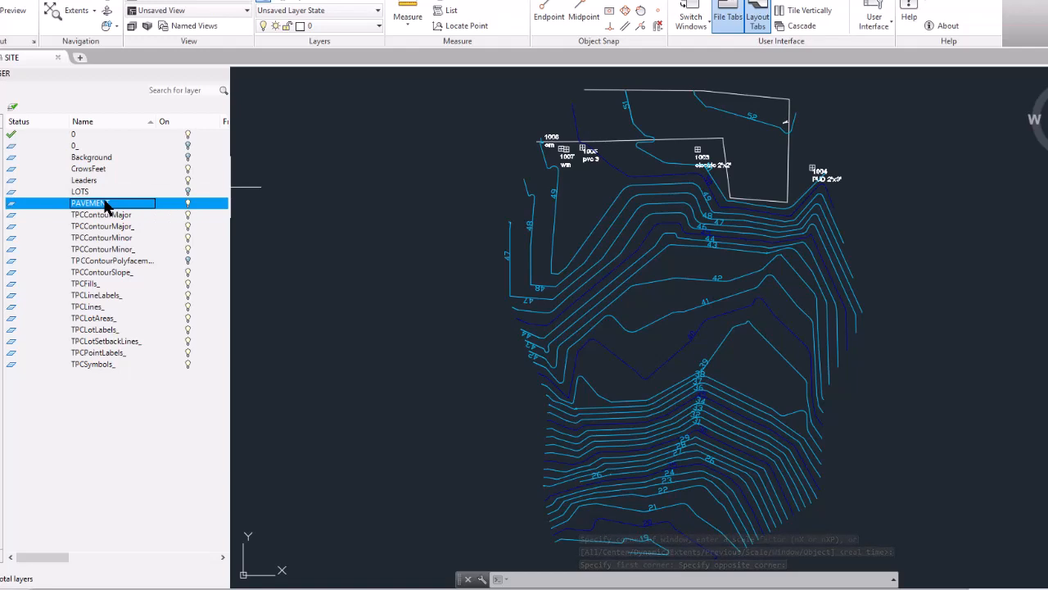
pyautogui.click(187, 204)
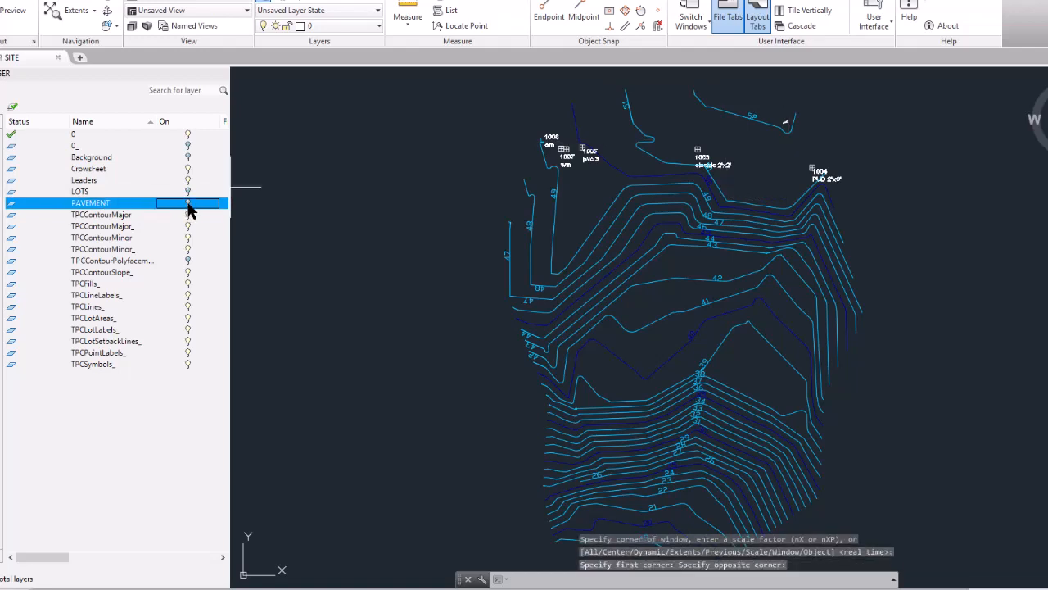